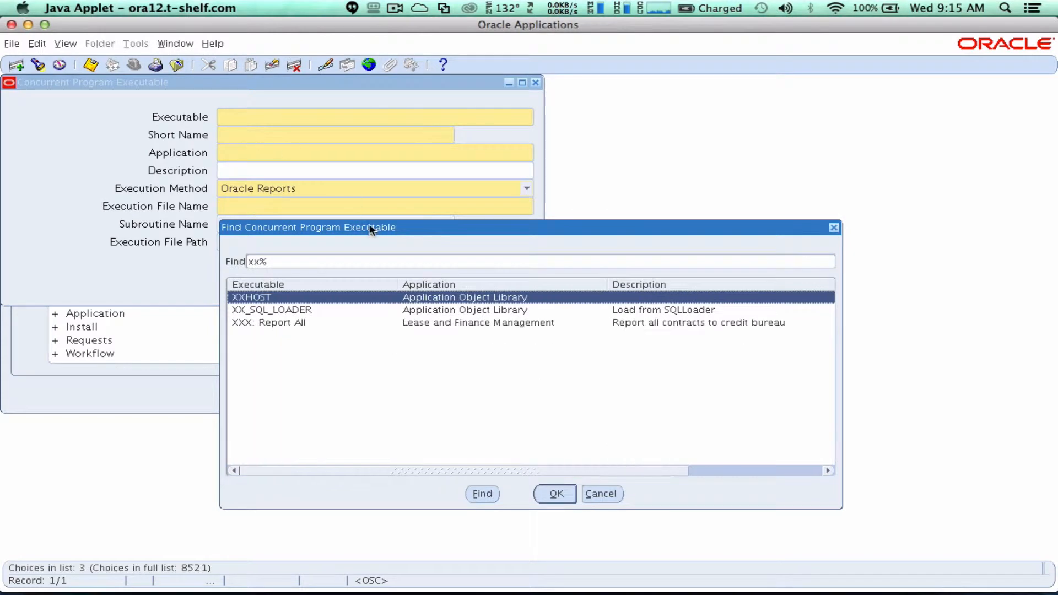
Load the XXHOST concurrent program executable, go through its identifying fields, and keep Host as the execution method.
left_click(555, 491)
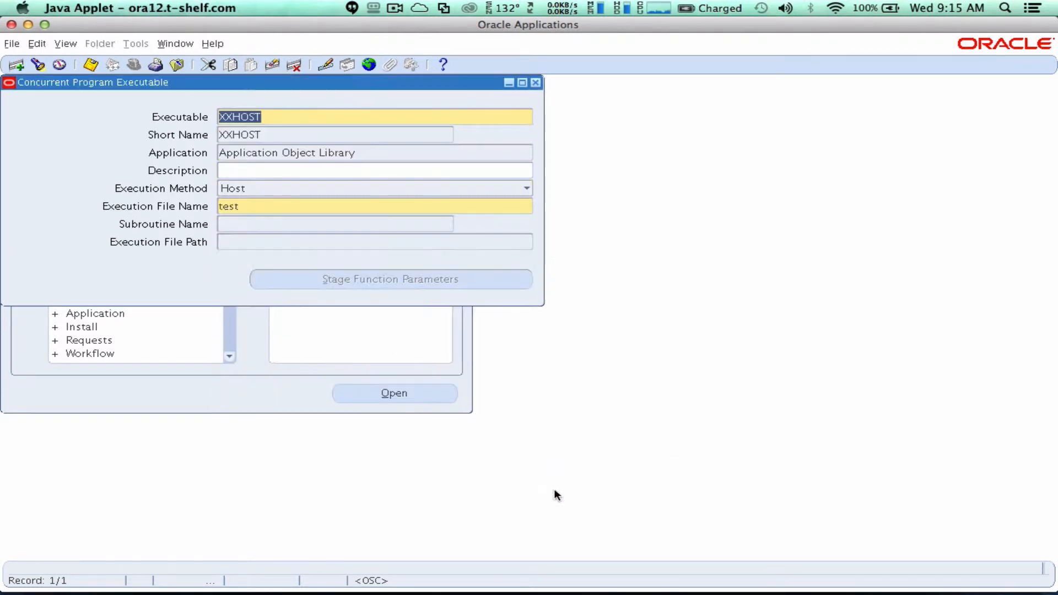
left_click(287, 117)
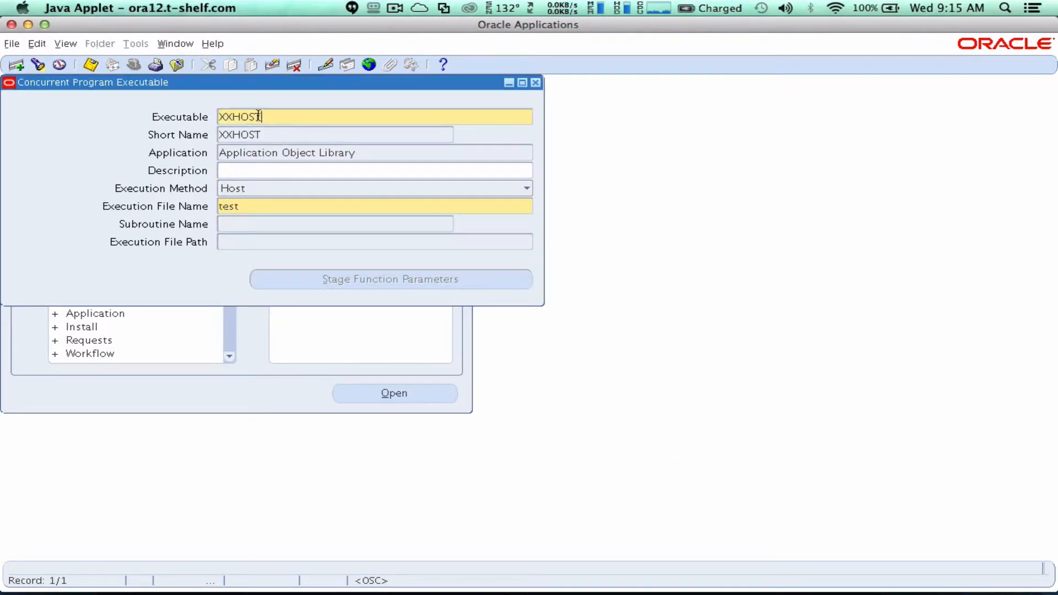
key("Tab")
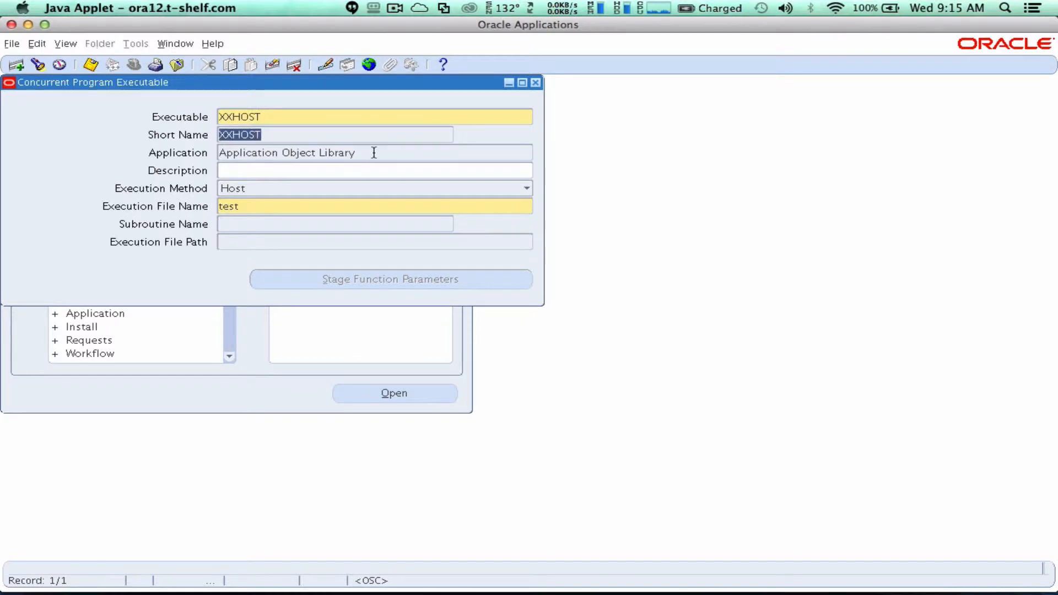
key("Tab")
left_click(252, 183)
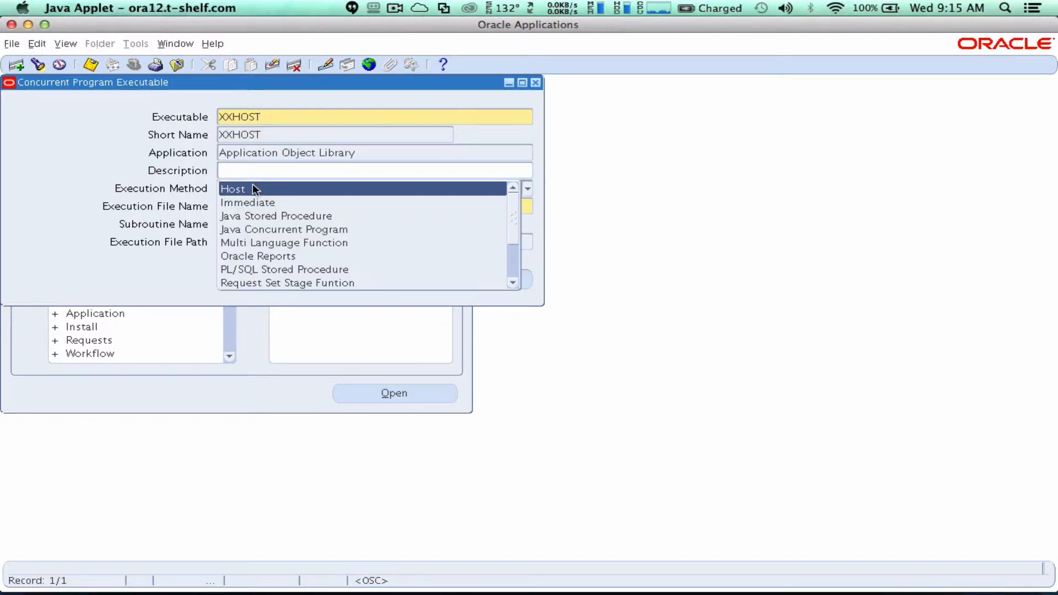
left_click(253, 186)
key("Tab")
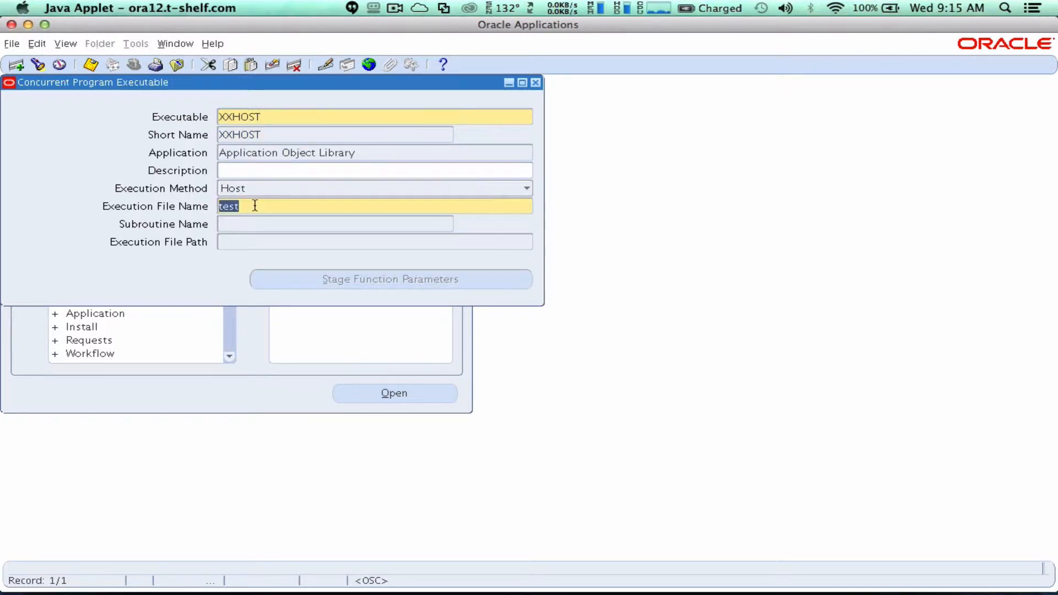
Check the execution file name of the XXHOST executable, save the record, and close its form.
left_click_drag(228, 206, 197, 208)
left_click(274, 209)
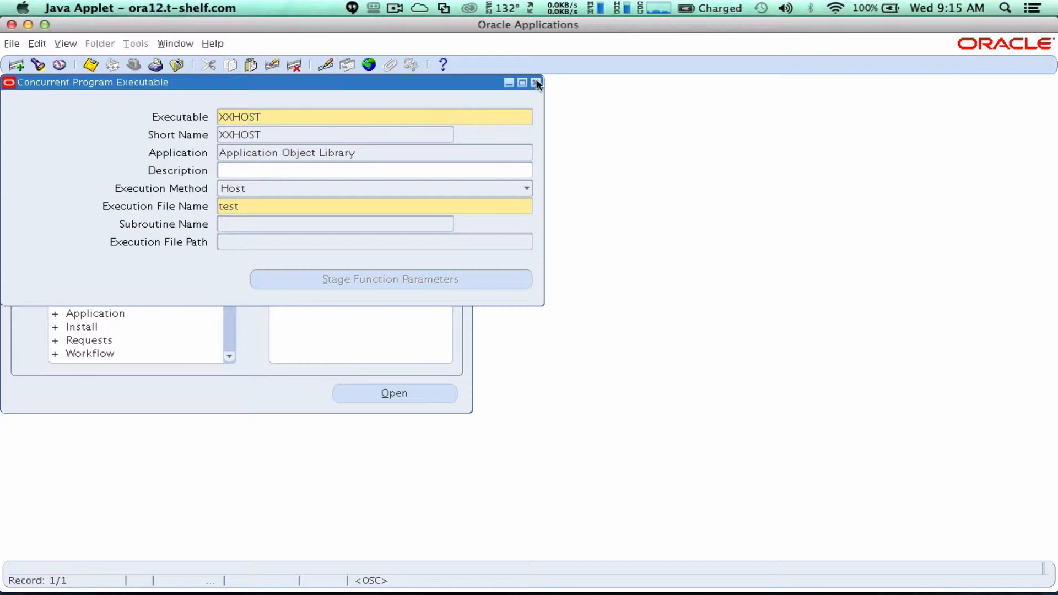
left_click(90, 65)
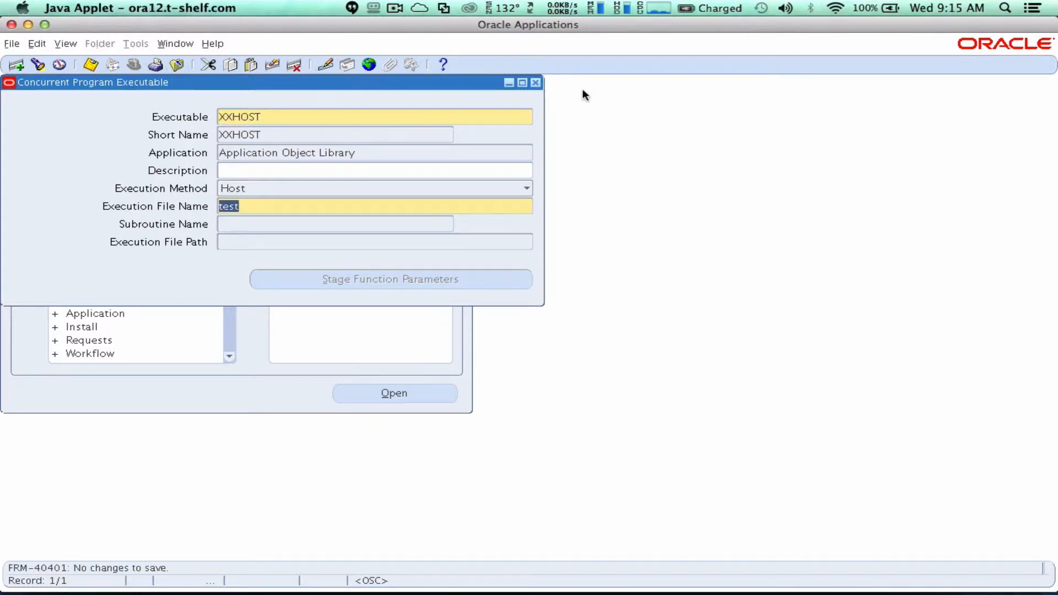
left_click(535, 83)
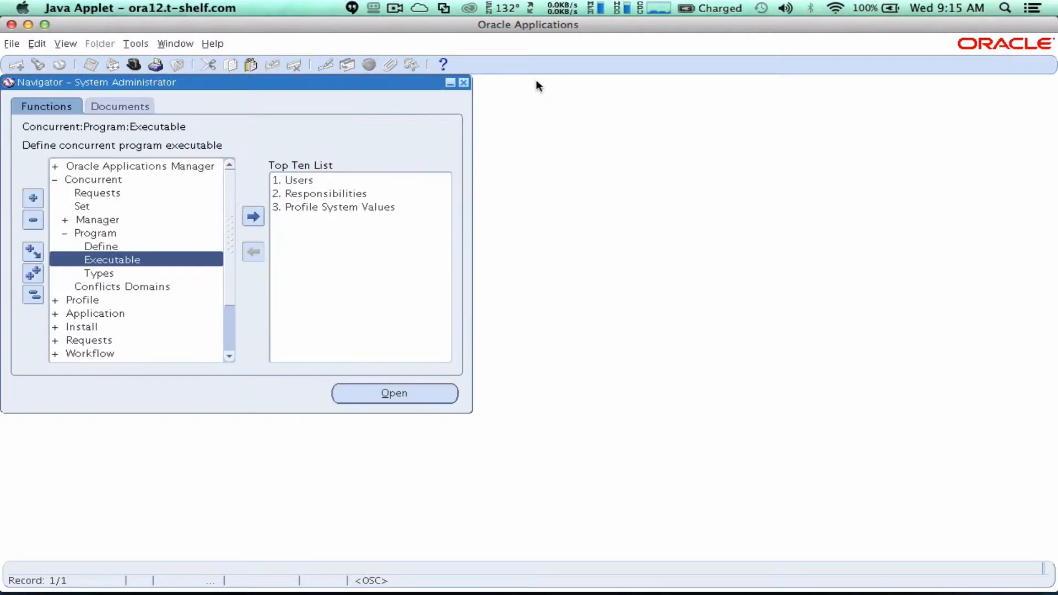
Open the concurrent program definition form, search for xx%, and load the XXHOST program.
double_click(114, 245)
left_click(38, 64)
type("xx%")
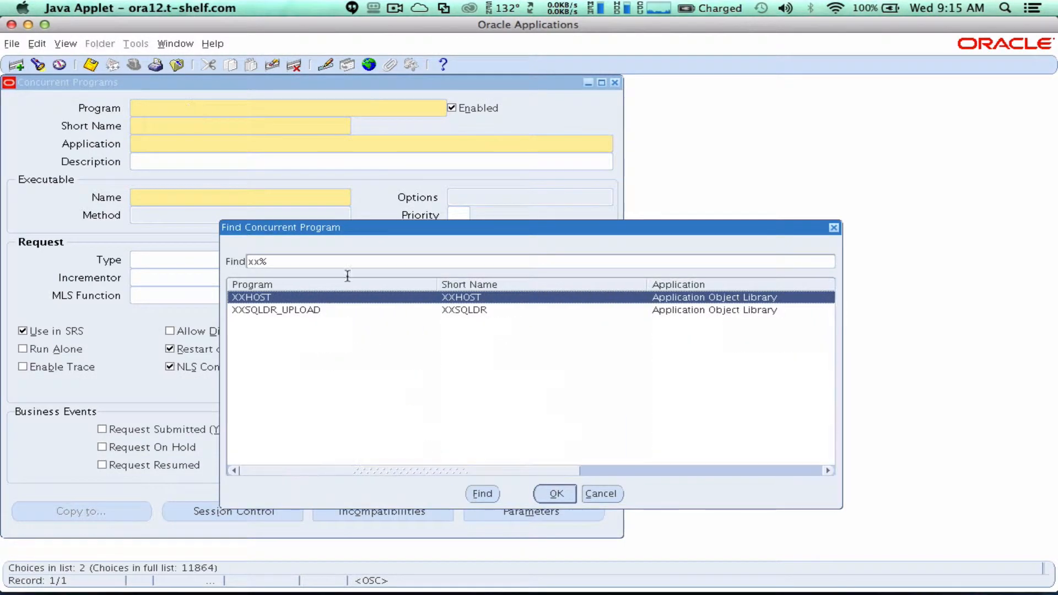
left_click(559, 492)
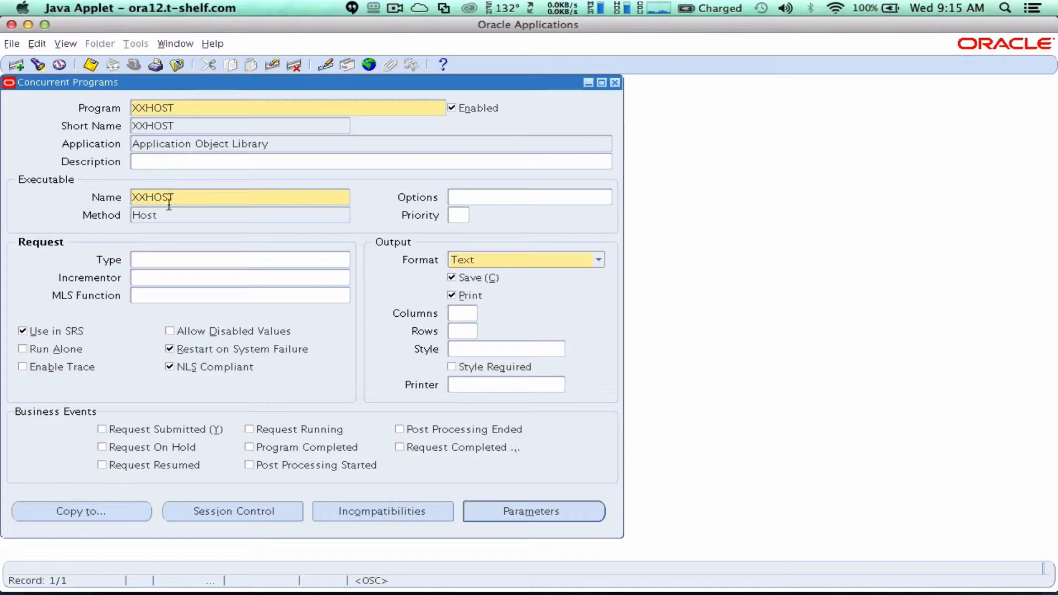
Select XXHOST as the program's executable from an xx% search, save the definition, and close the form.
left_click(233, 195)
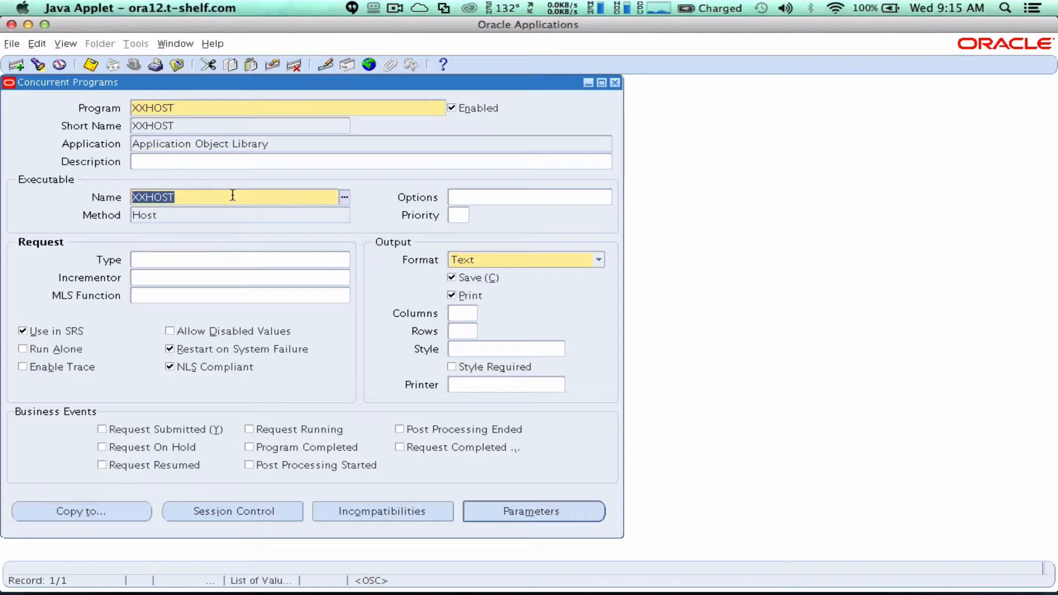
left_click(346, 197)
type("xx%")
left_click(284, 409)
double_click(189, 285)
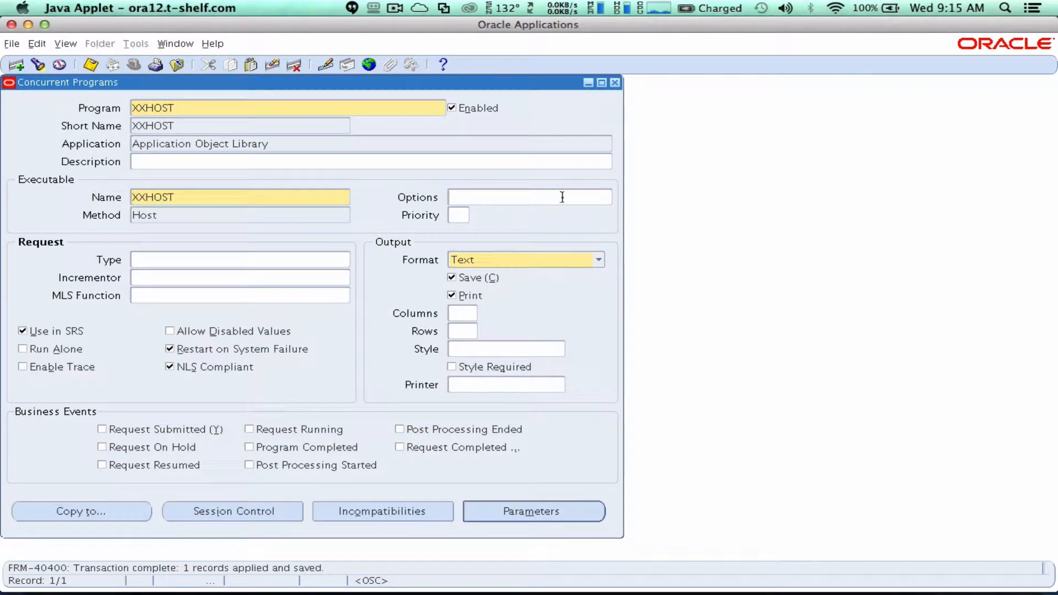
left_click(615, 83)
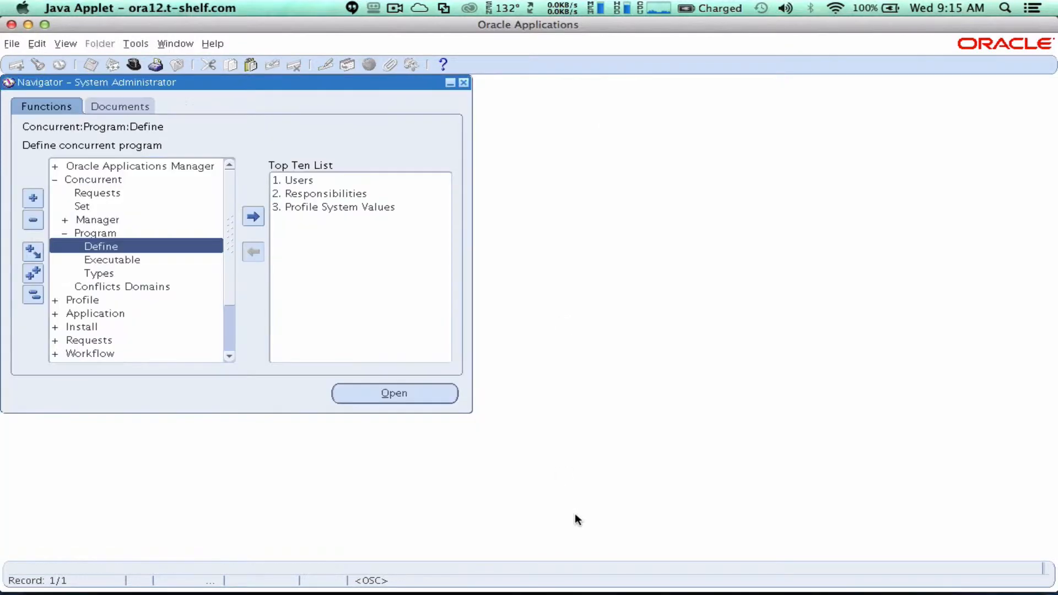
Switch to VMware Fusion and insert the comment "#set the environment variables" above the APPSPROD_ora12.env line in the test script.
mouse_move(697, 589)
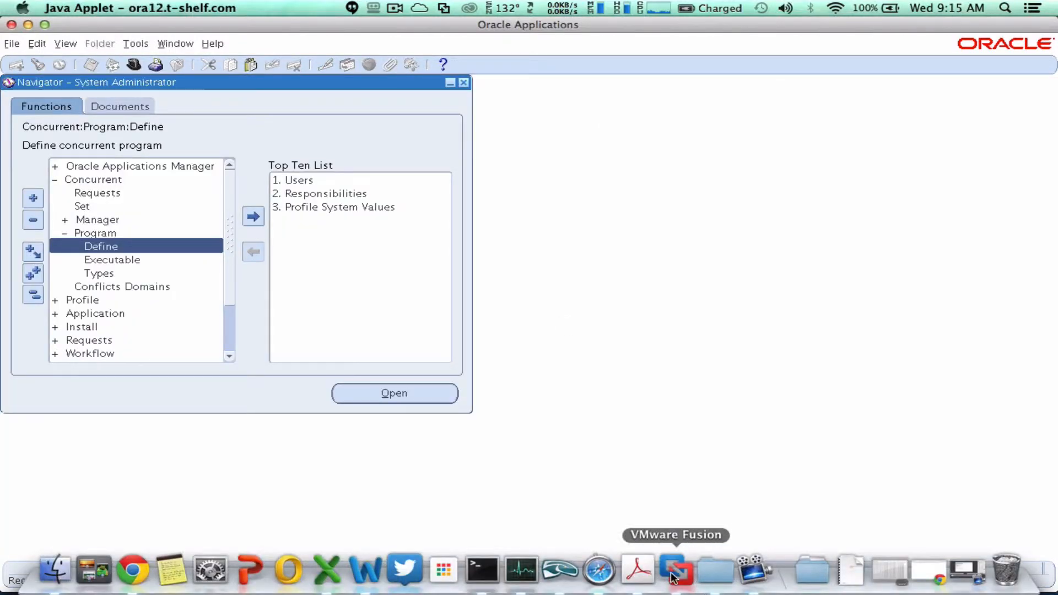
left_click(673, 577)
left_click(783, 378)
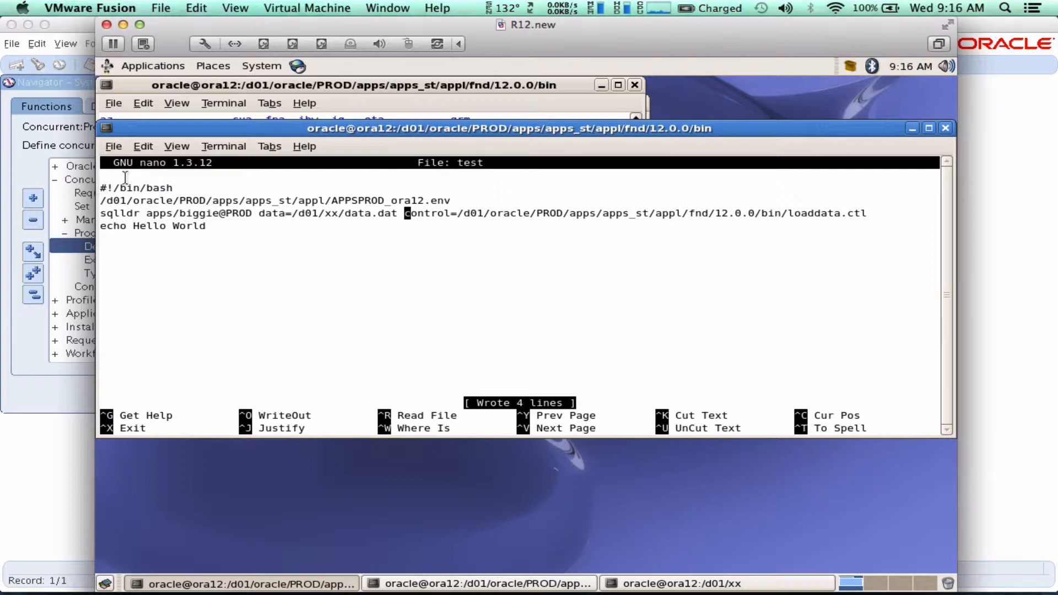
key("Up")
key("Left")
key("Left")
key("Left")
key("Left")
key("Left")
key("Left")
key("Left")
key("Left")
key("Left")
key("Left")
key("Left")
key("Left")
key("Left")
key("Left")
key("Left")
key("Left")
key("Left")
key("Left")
key("Left")
key("Left")
key("Left")
key("Left")
key("Left")
key("Left")
key("Left")
key("Left")
key("Left")
key("Left")
key("Left")
key("Return")
key("Up")
type("#set the e")
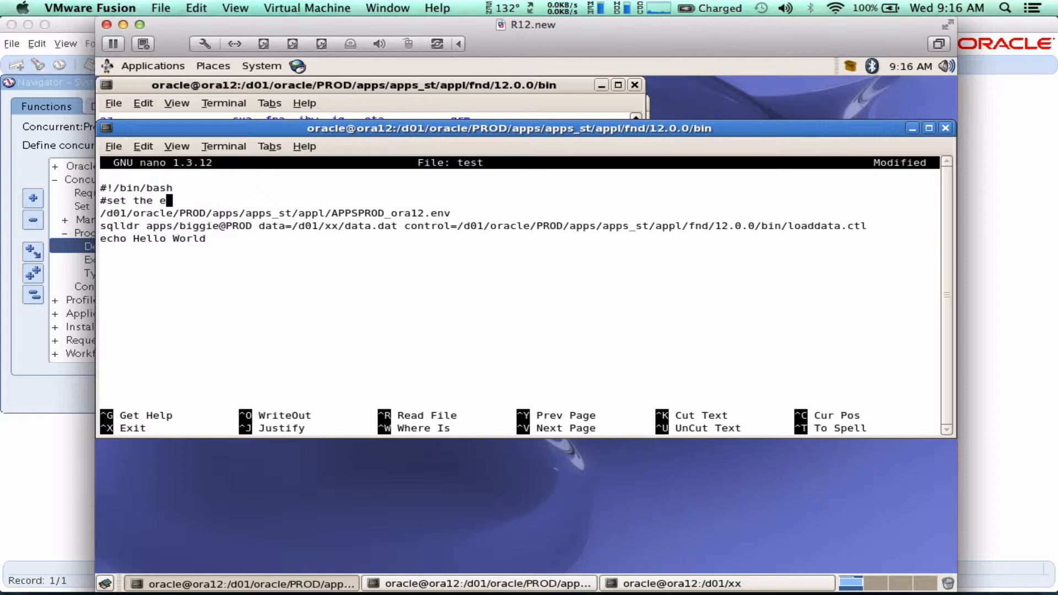
type("nvironment variables")
Examine the script's environment file line and the connection, data and control arguments of its sqlldr command.
key("Down")
key("End")
left_click_drag(458, 218, 100, 224)
left_click(125, 225)
left_click(172, 226)
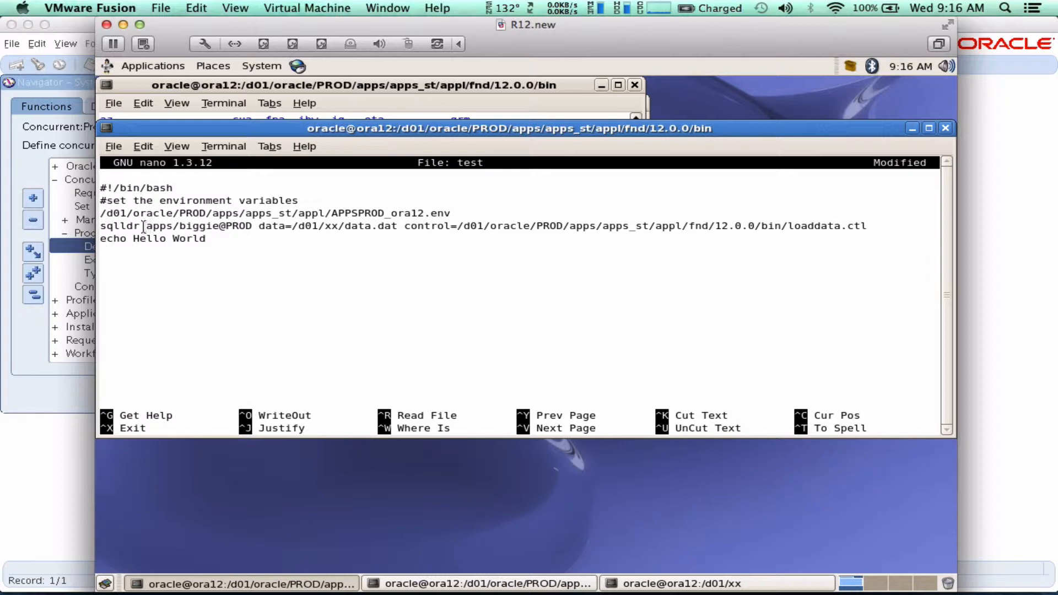
left_click_drag(145, 226, 402, 226)
left_click(260, 226)
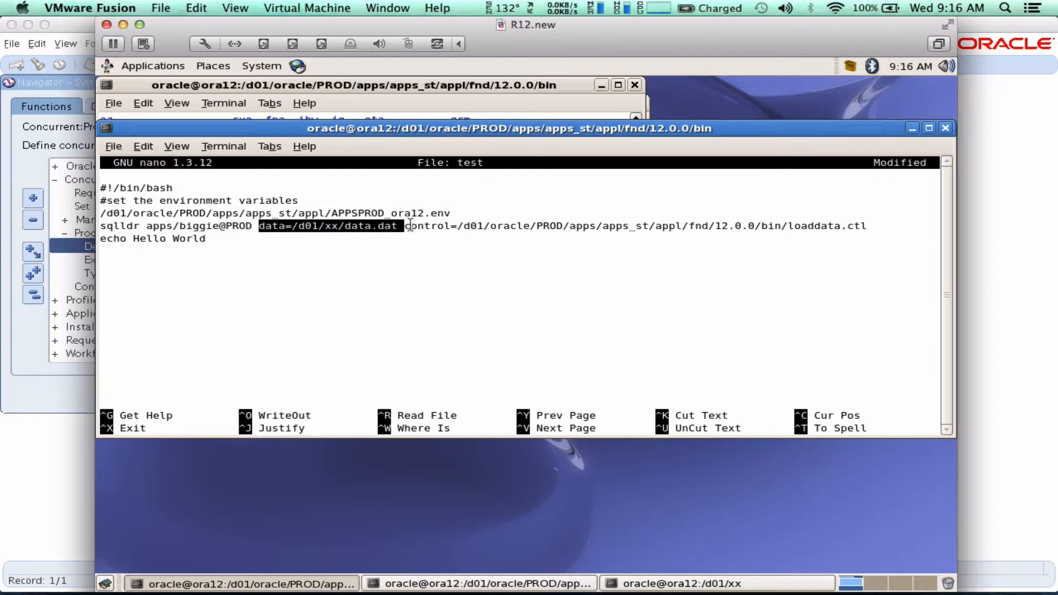
left_click_drag(408, 226, 868, 231)
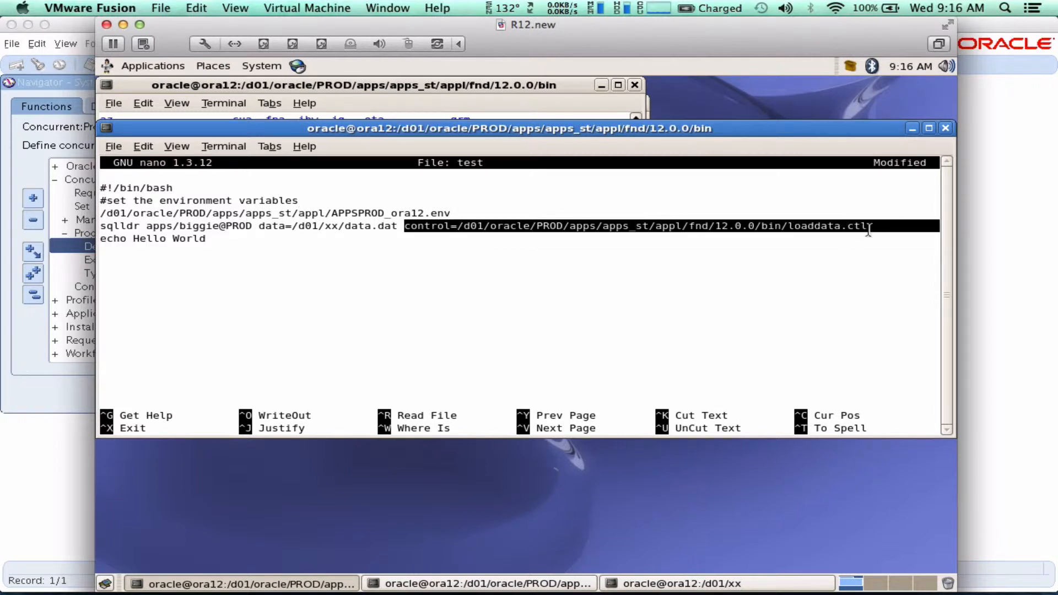
left_click(155, 245)
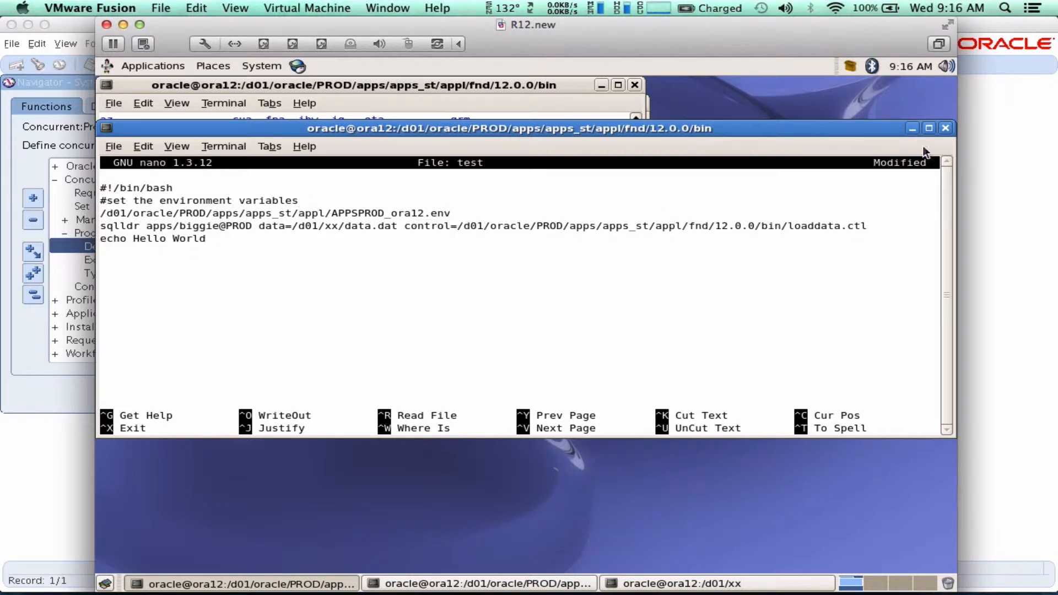
Exit nano and save the modified script under the file name test.
key("ctrl+x")
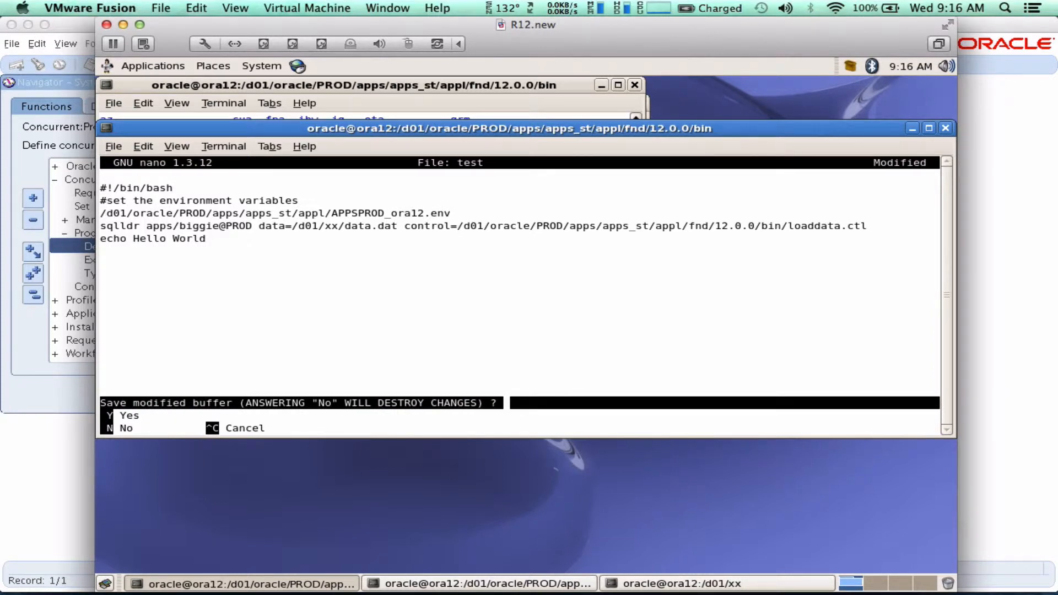
key("y")
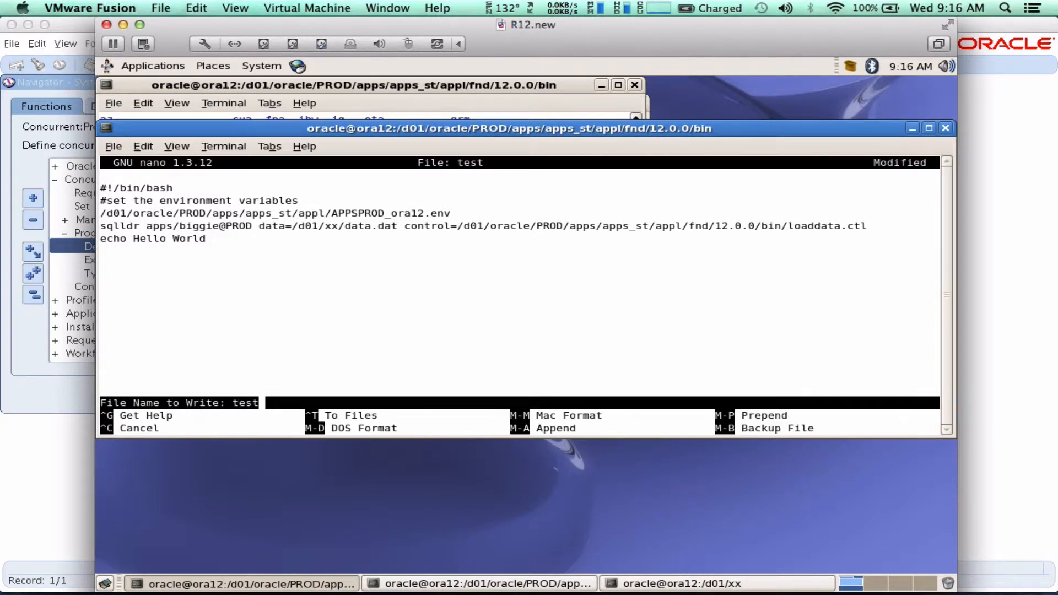
key("Return")
List the files in the bin directory that match *test.
type("ls ")
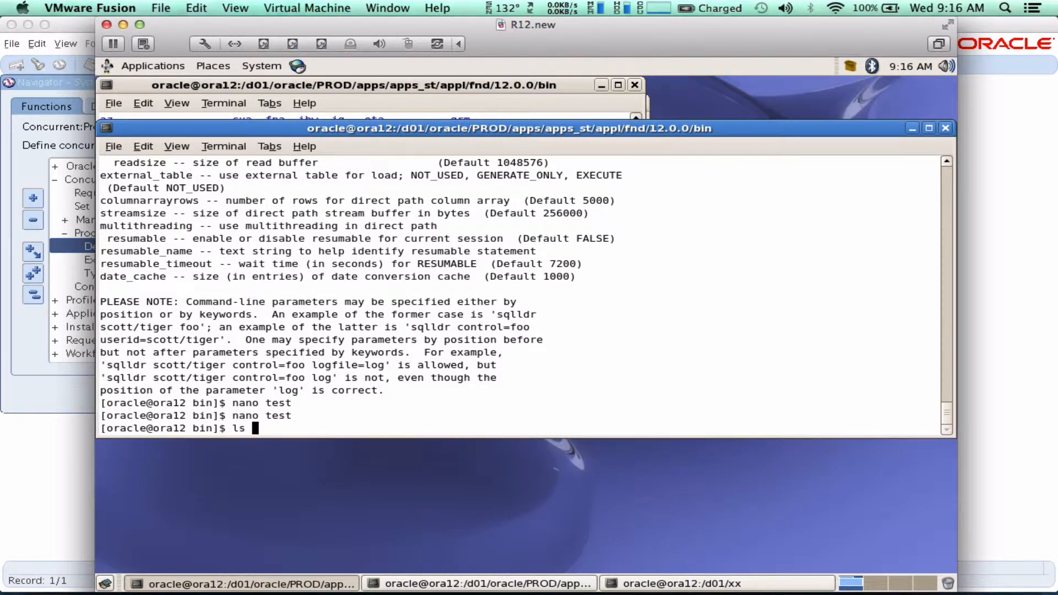
type("*test")
key("Return")
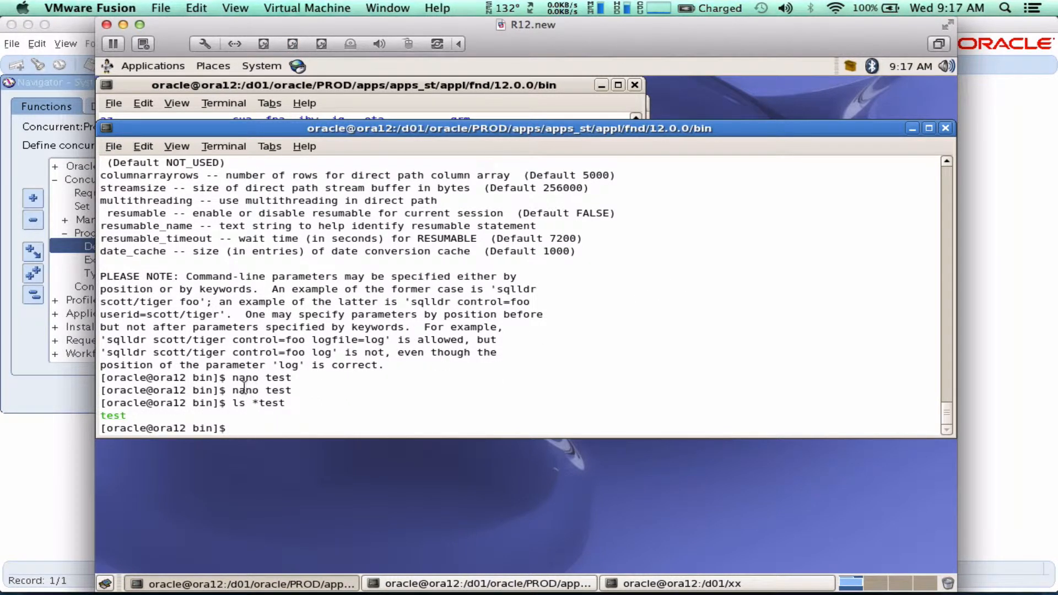
In the /d01/xx terminal, list the directory and inspect the records in data.dat with nano, leaving the file unedited.
left_click(417, 100)
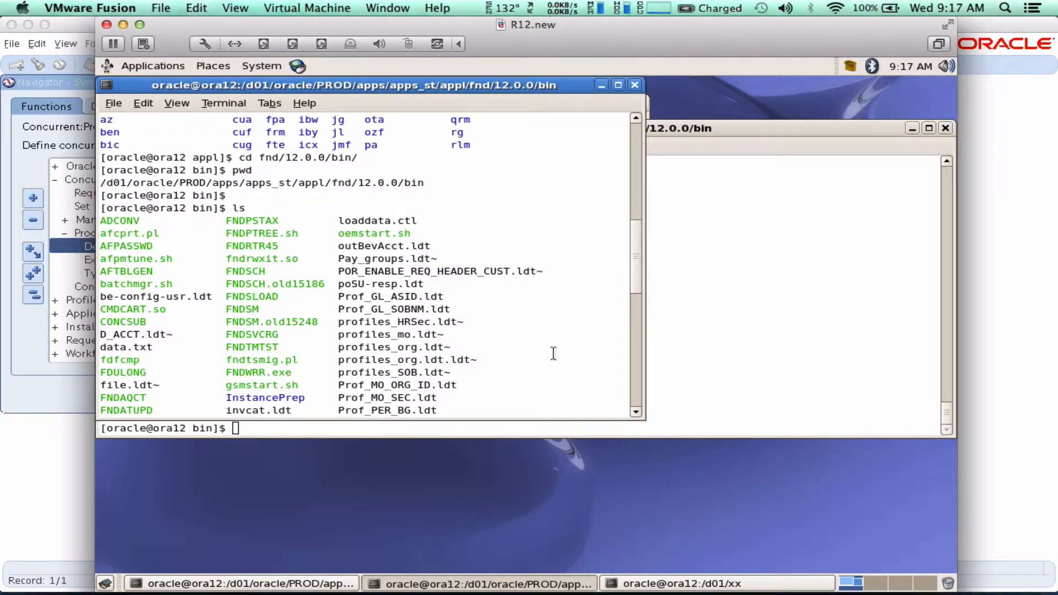
left_click(684, 583)
type("ls")
key("Return")
type("nano data.dat")
key("Return")
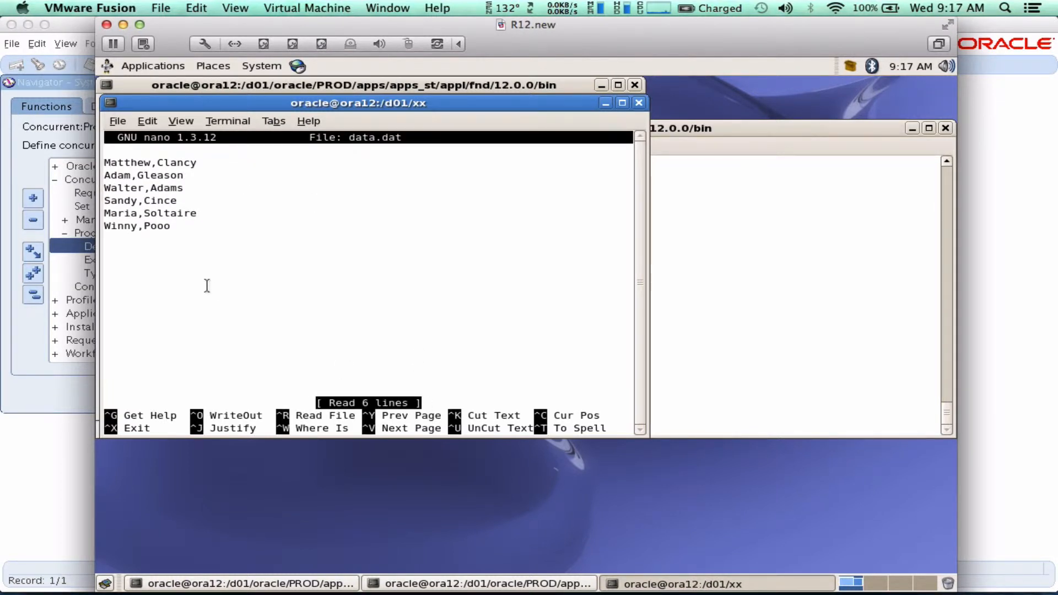
left_click_drag(161, 160, 241, 231)
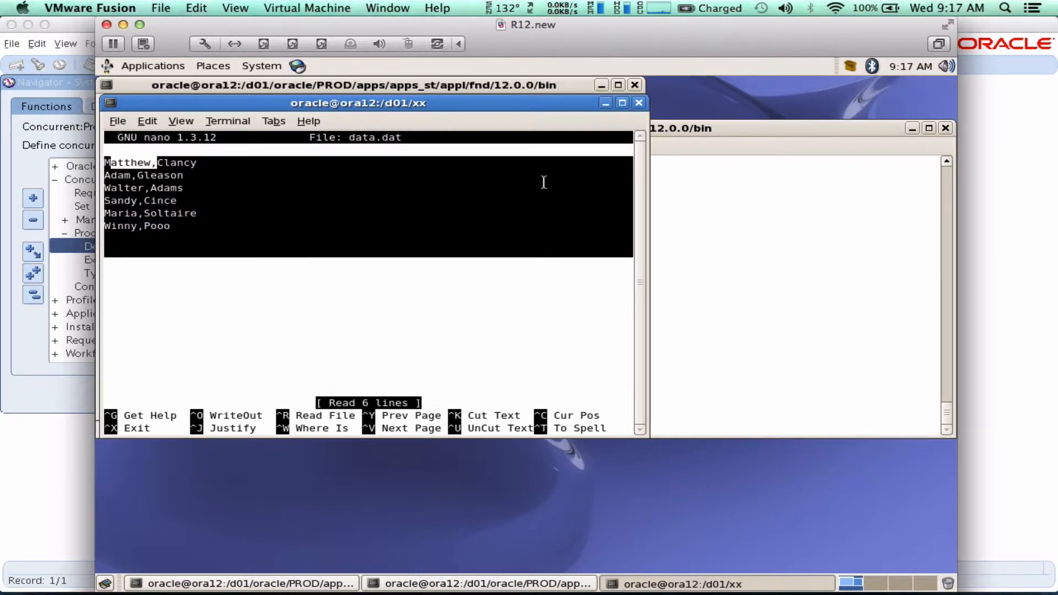
key("ctrl+x")
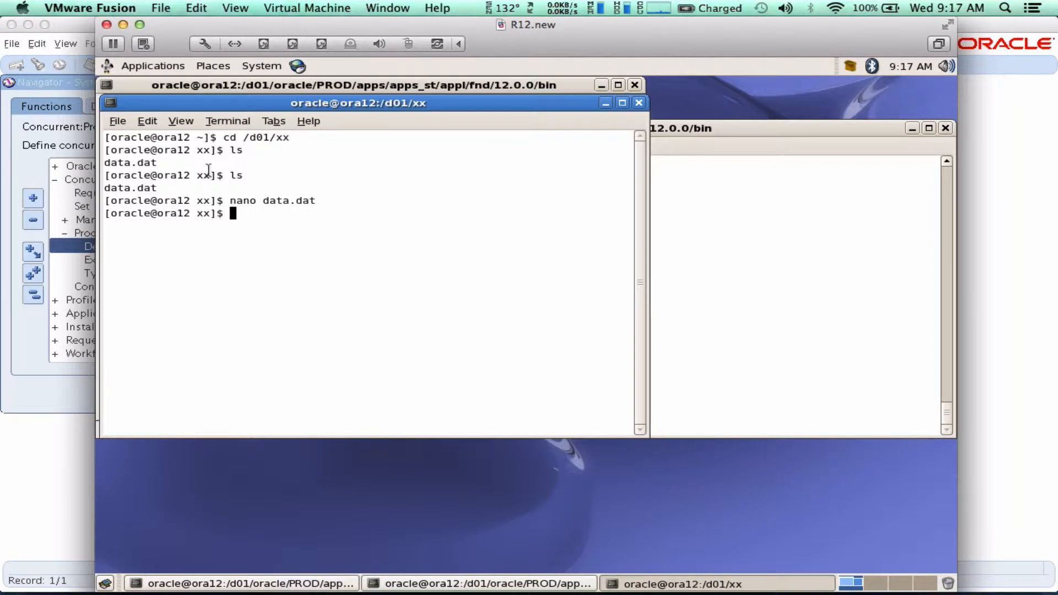
Switch back to Oracle Applications and start a new single request from the concurrent Requests function.
left_click(44, 368)
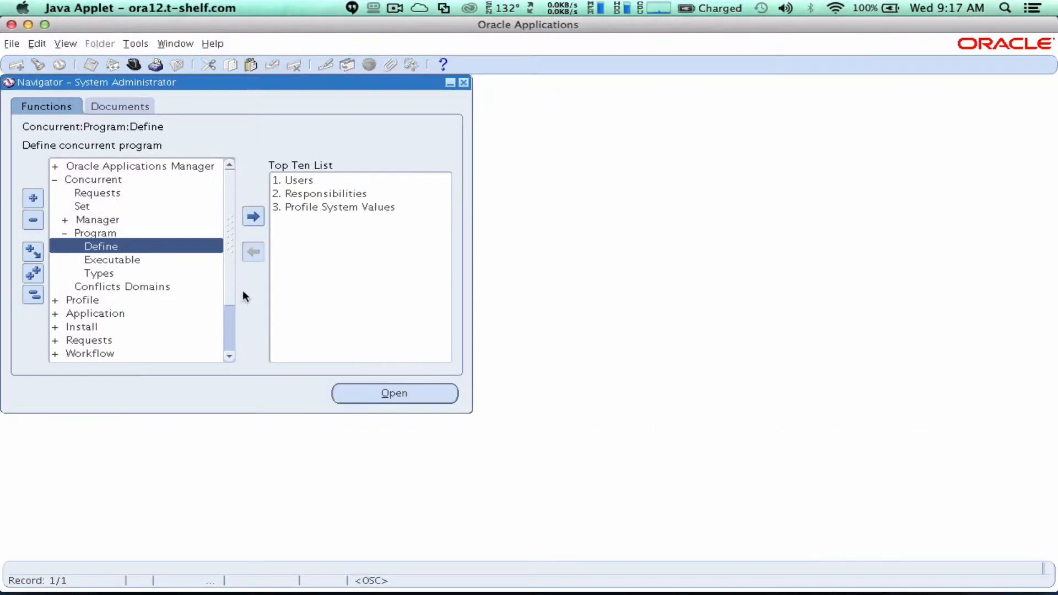
double_click(118, 191)
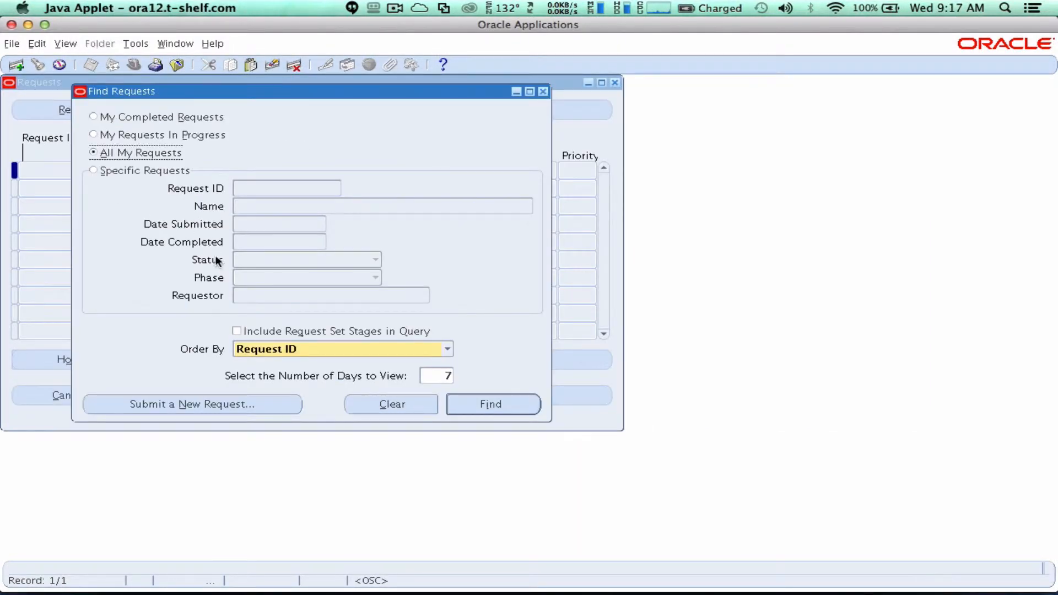
left_click(216, 405)
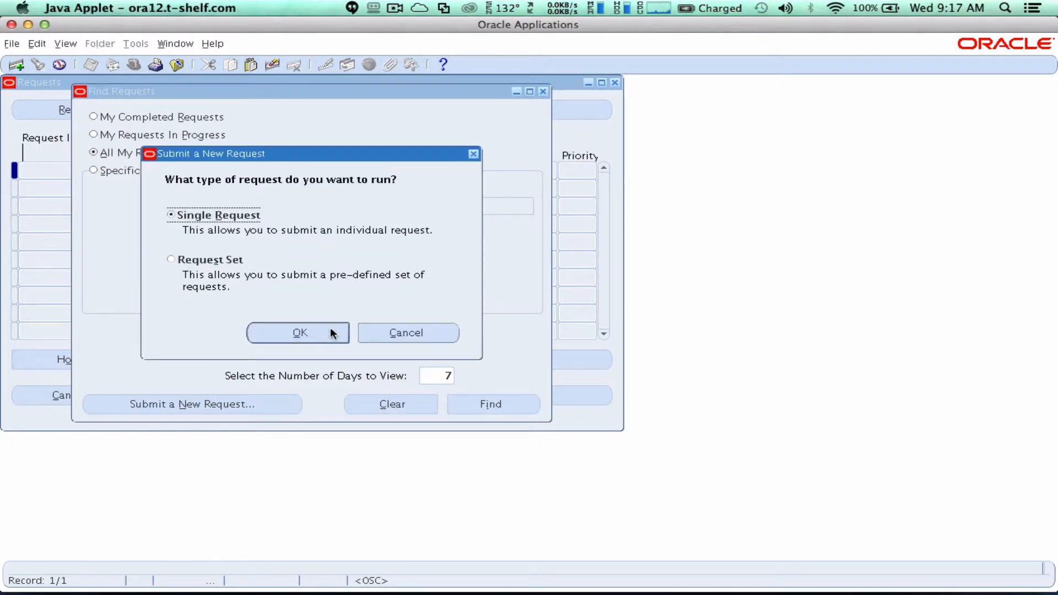
left_click(330, 333)
Choose the XXHOST program found with xx, submit it with the default values, and decline submitting another request.
type("xx")
key("Tab")
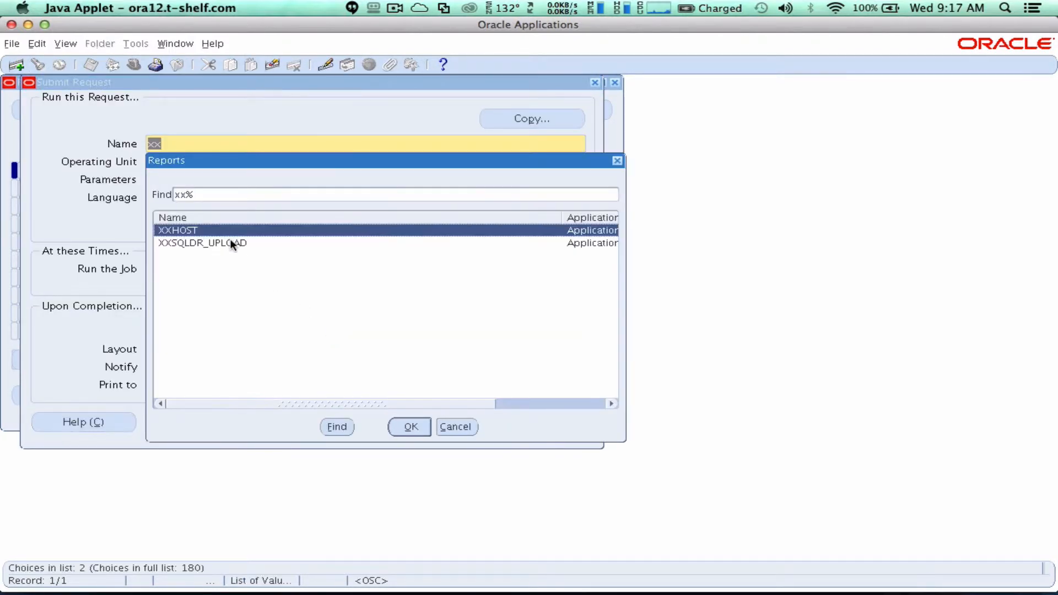
double_click(213, 230)
left_click(441, 425)
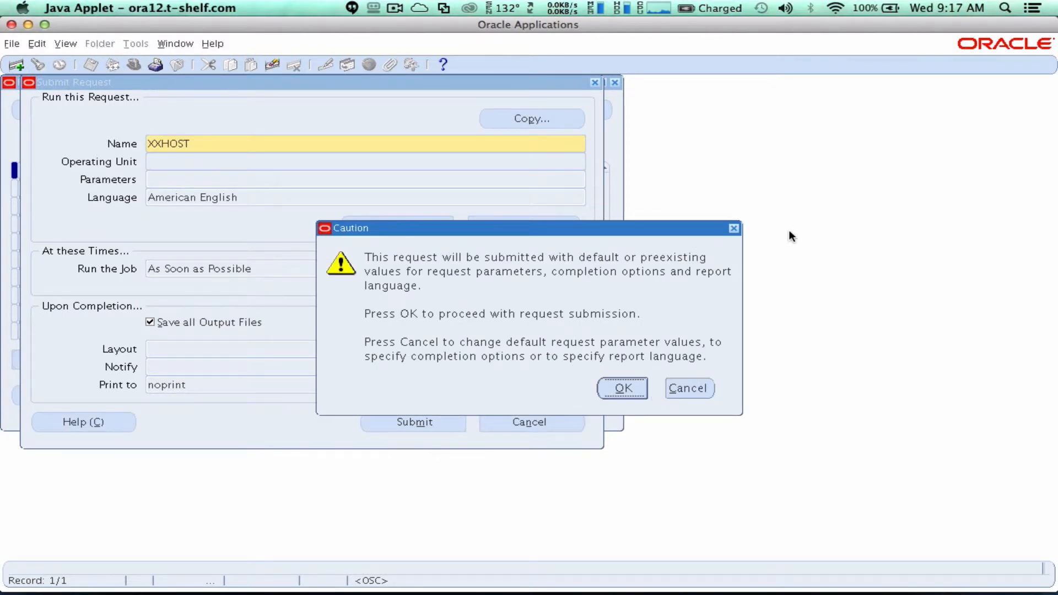
key("Return")
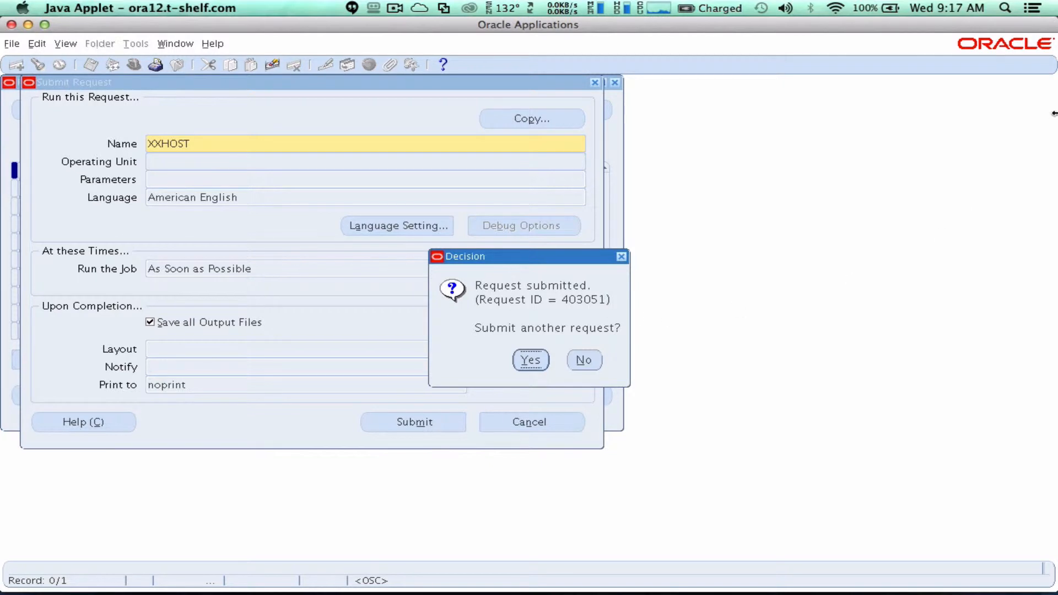
left_click(583, 357)
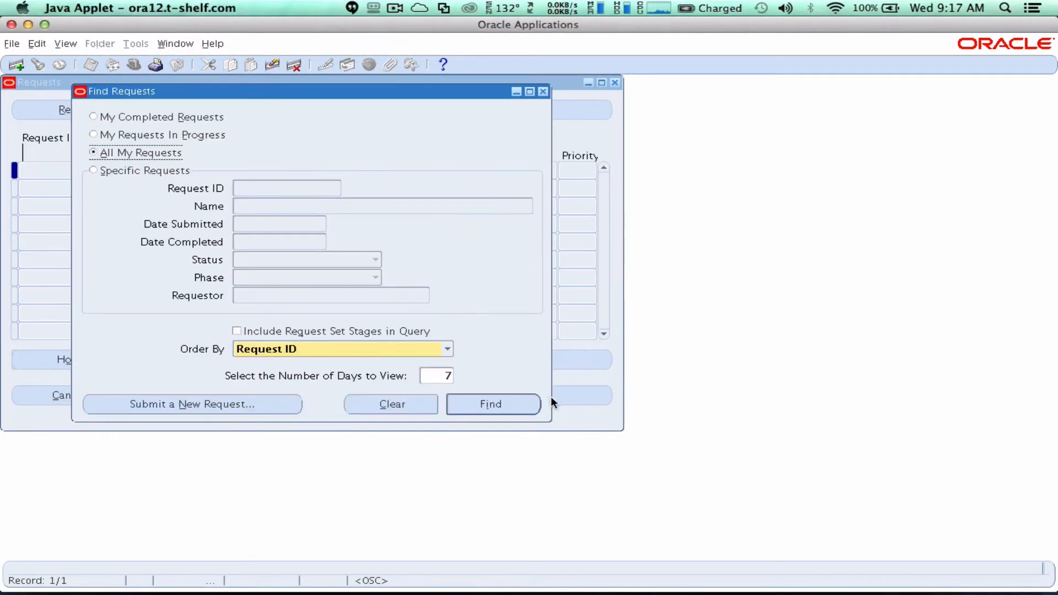
List all submitted requests from the last 7 days and refresh the request data.
left_click(493, 405)
left_click(135, 168)
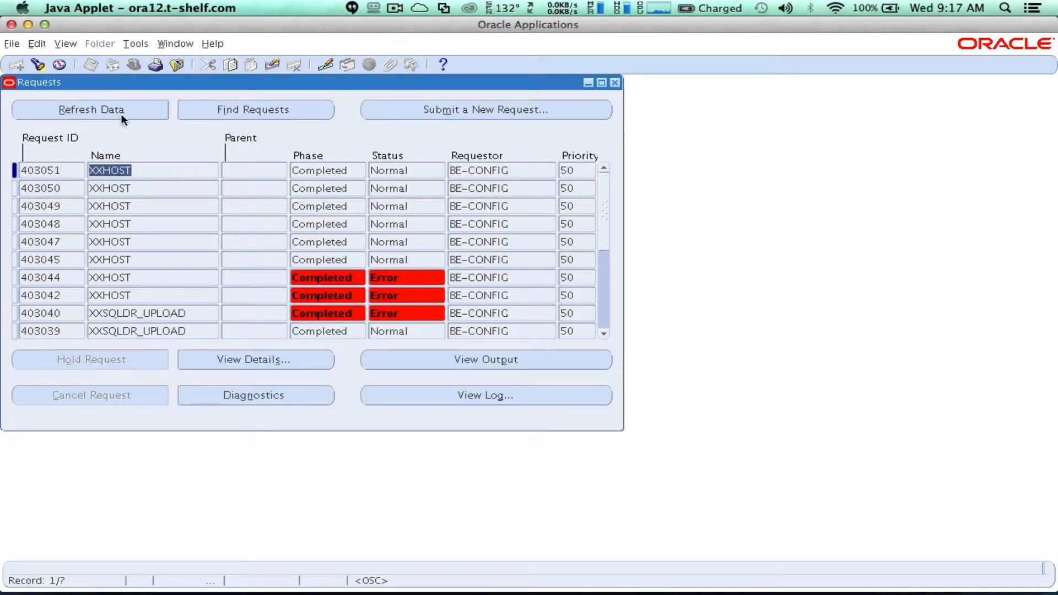
left_click(91, 114)
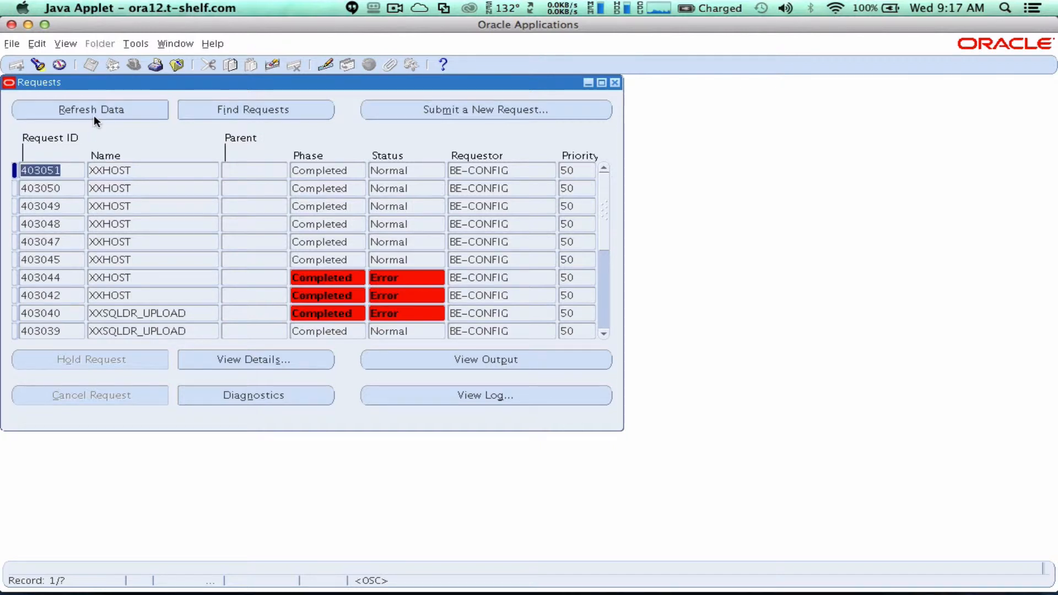
Read through the newest XXHOST request's log for the SQL*Loader and script output, and close the log and the request list.
left_click(524, 397)
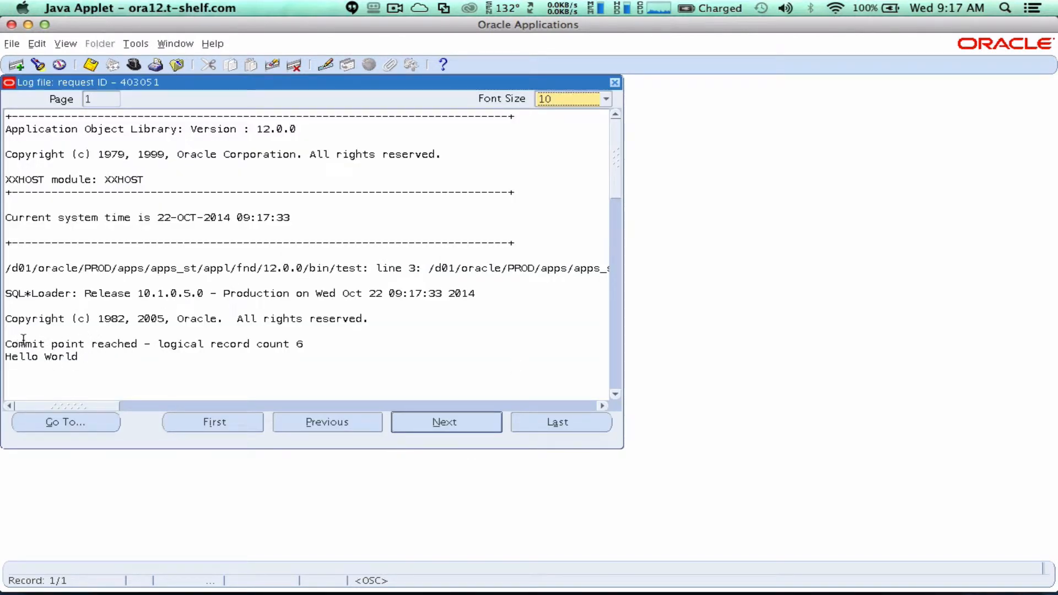
left_click(616, 394)
scroll(616, 394, "down", 4)
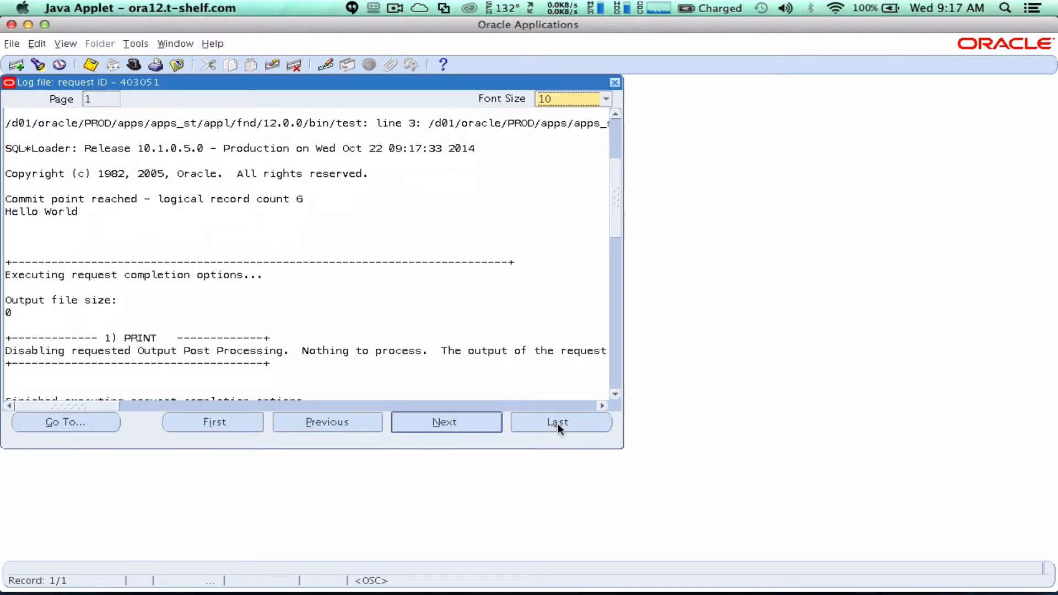
left_click(616, 83)
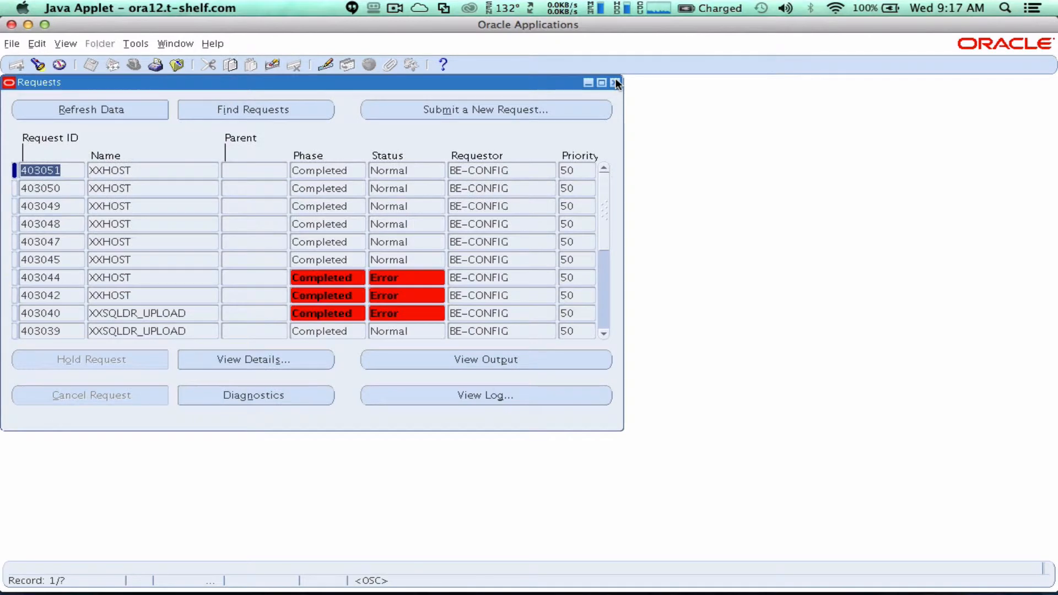
left_click(618, 82)
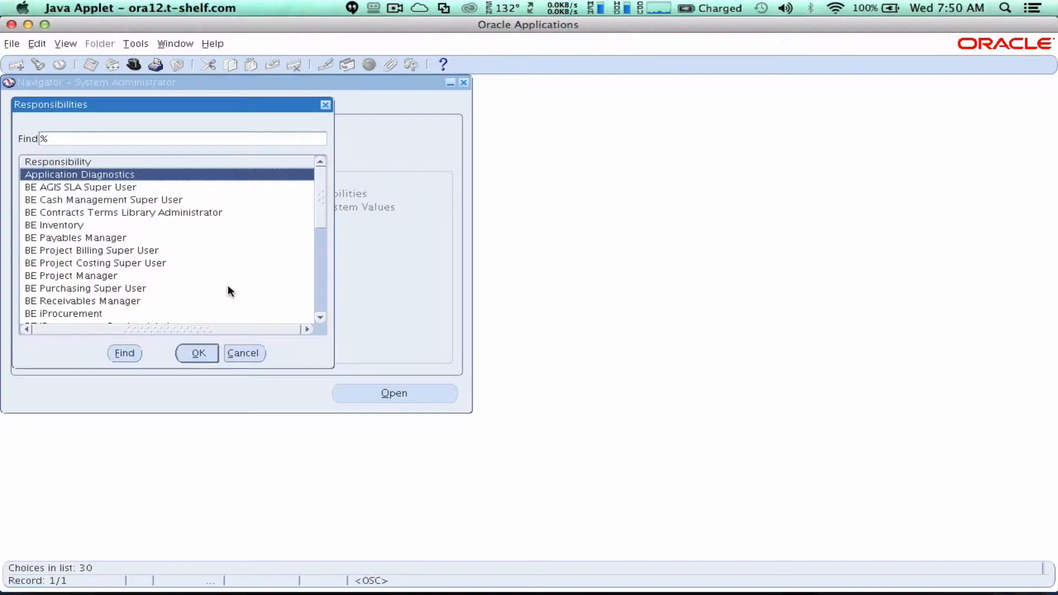
Choose System Administrator as the responsibility.
scroll(229, 291, "down", 5)
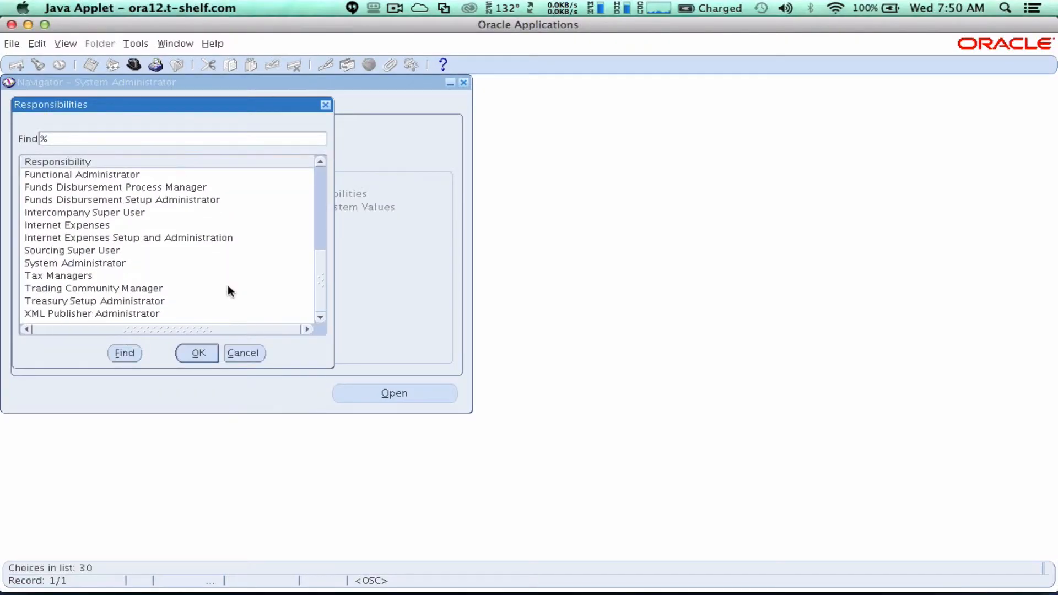
left_click(109, 259)
double_click(108, 257)
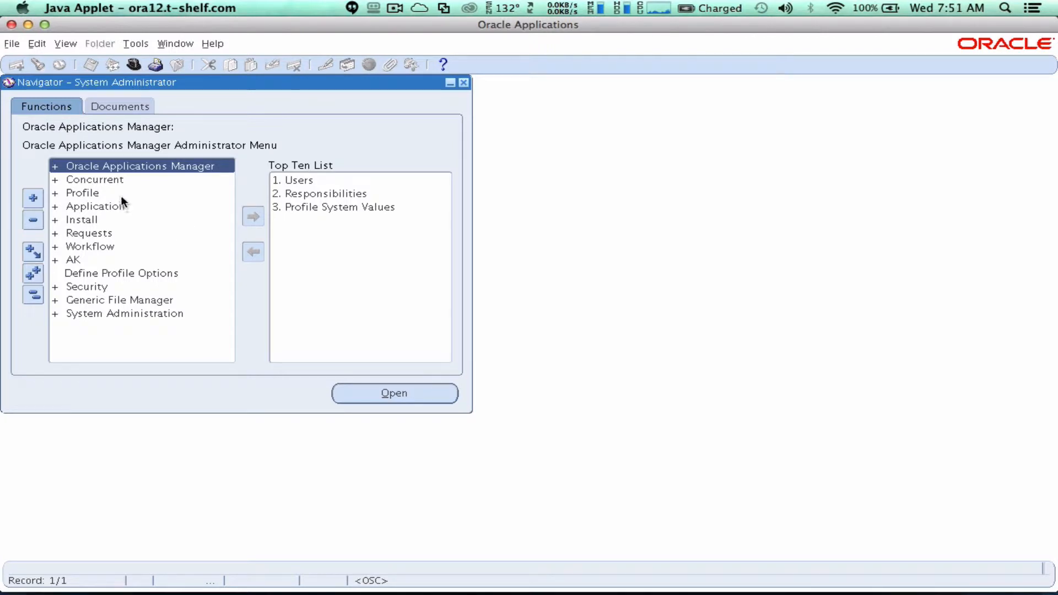
Open the concurrent program Executable form and retrieve the XX_SQL_LOADER executable by searching for xx.
double_click(119, 180)
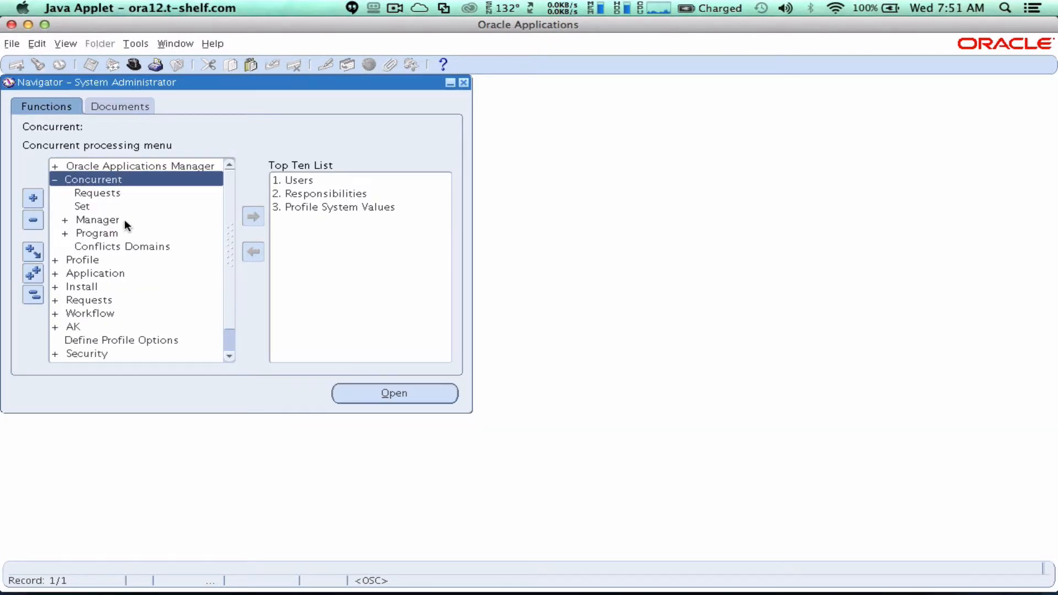
double_click(124, 232)
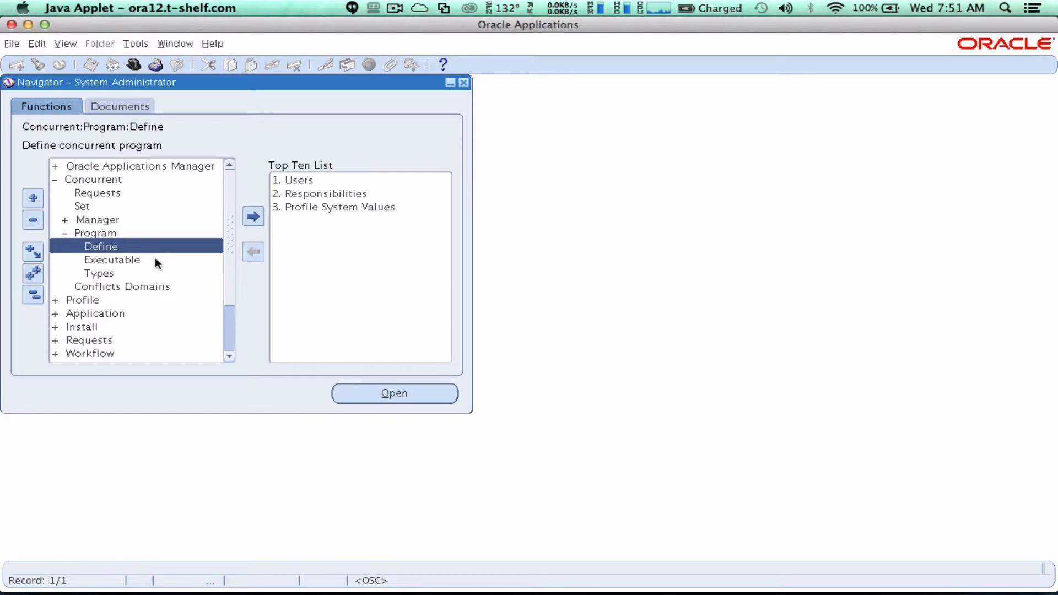
double_click(155, 258)
left_click(38, 65)
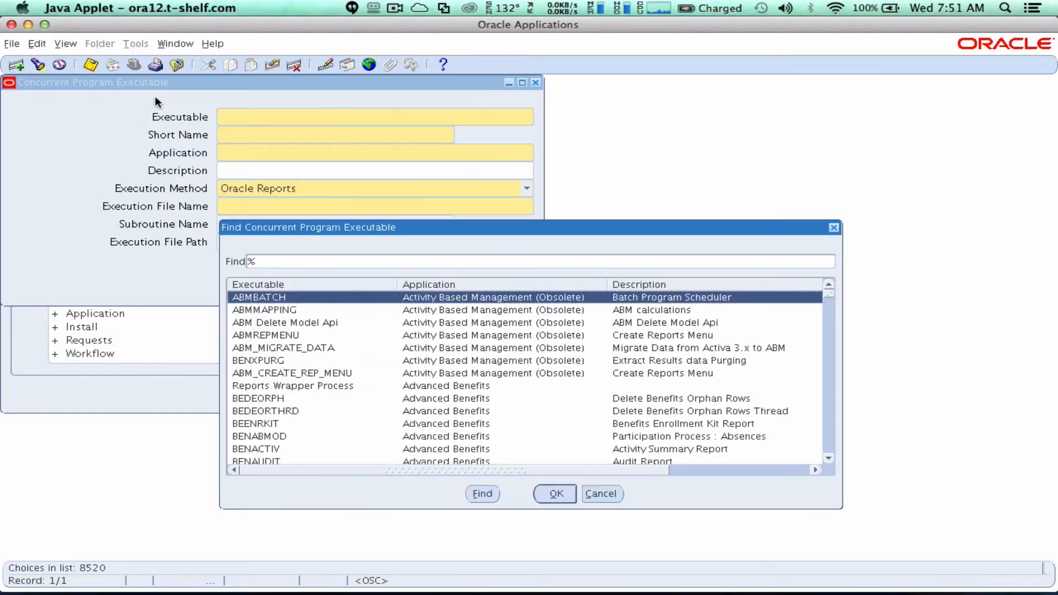
type("xx")
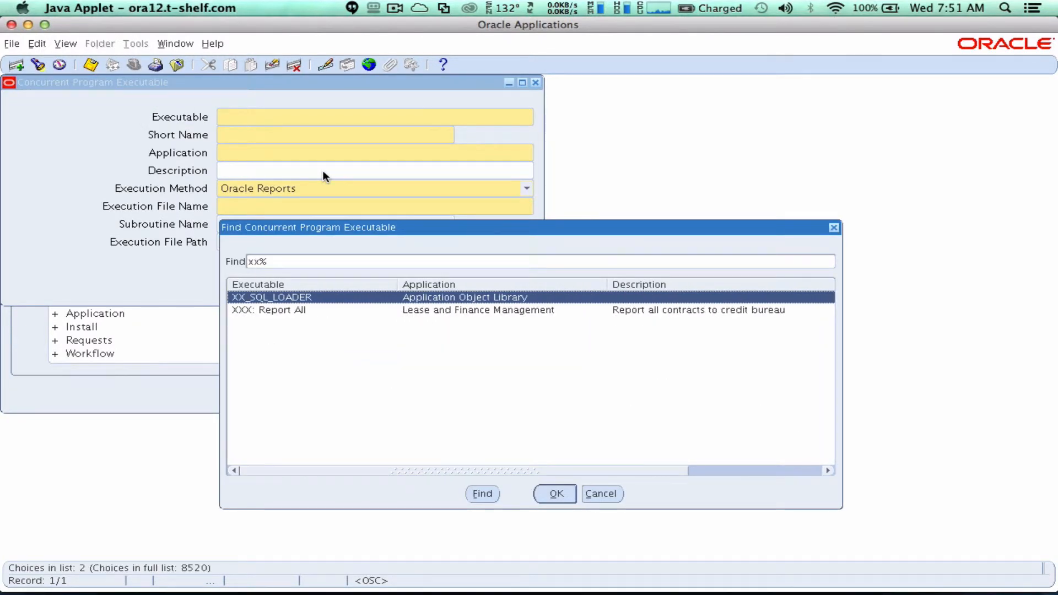
key("Return")
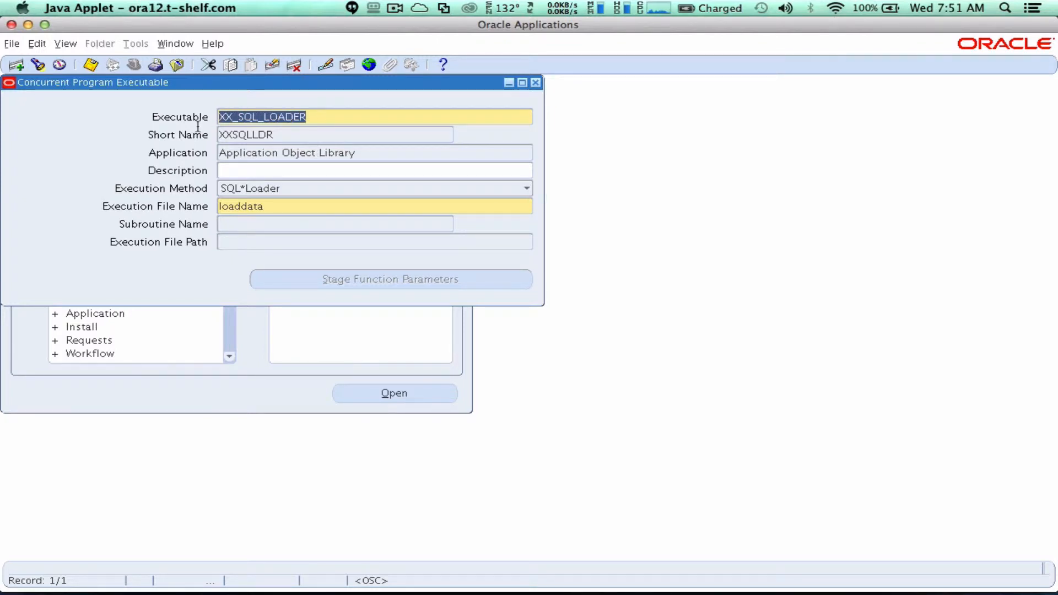
Set the XX_SQL_LOADER executable's description to "Load from SQLLoader", save the record and close the form.
key("Tab")
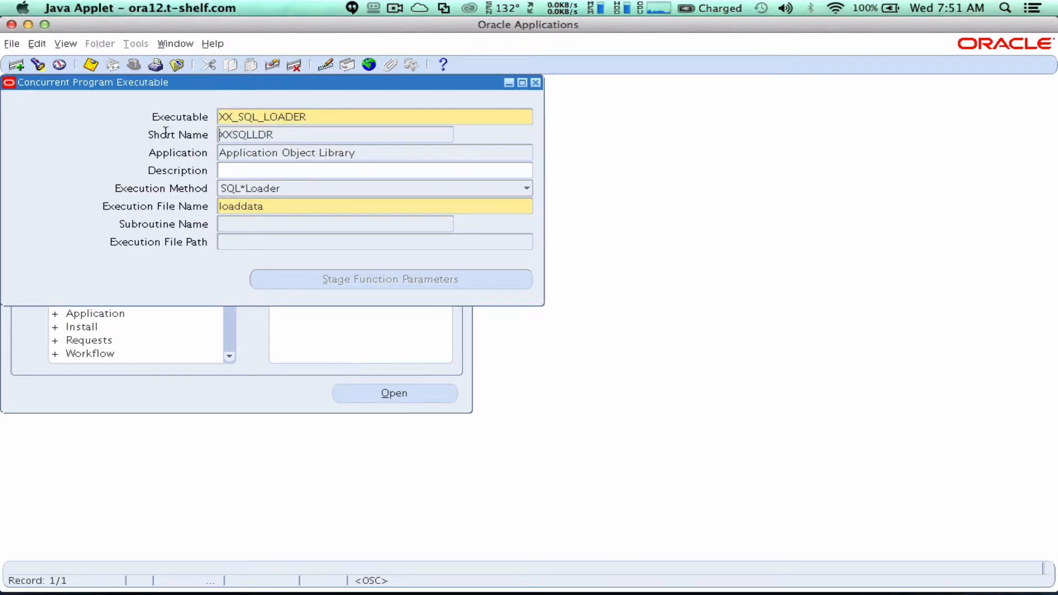
left_click_drag(376, 150, 414, 165)
left_click(381, 171)
type("Load from SQLL")
type("oader")
key("Tab")
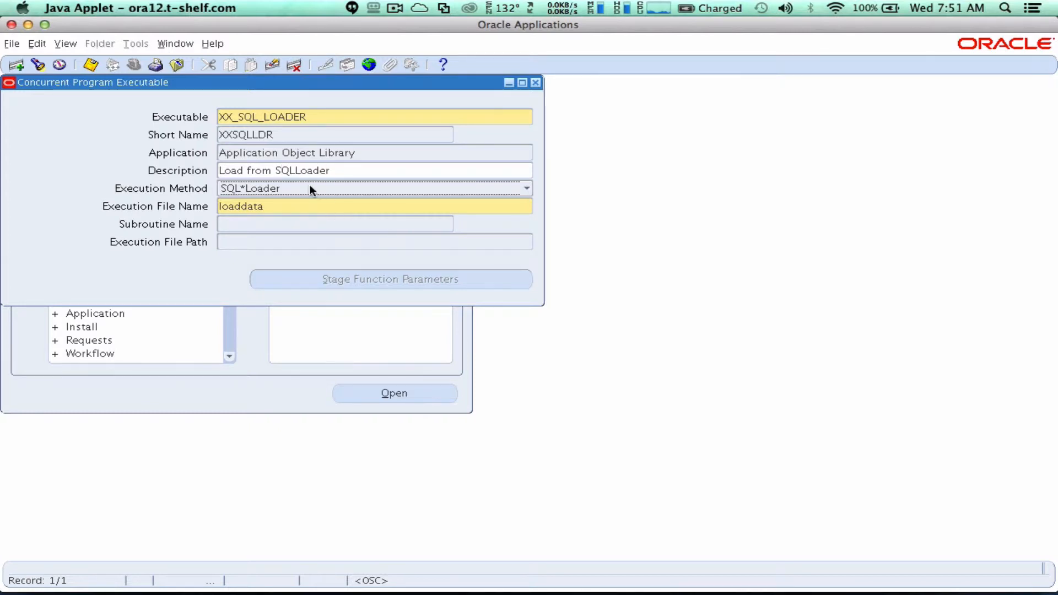
key("Tab")
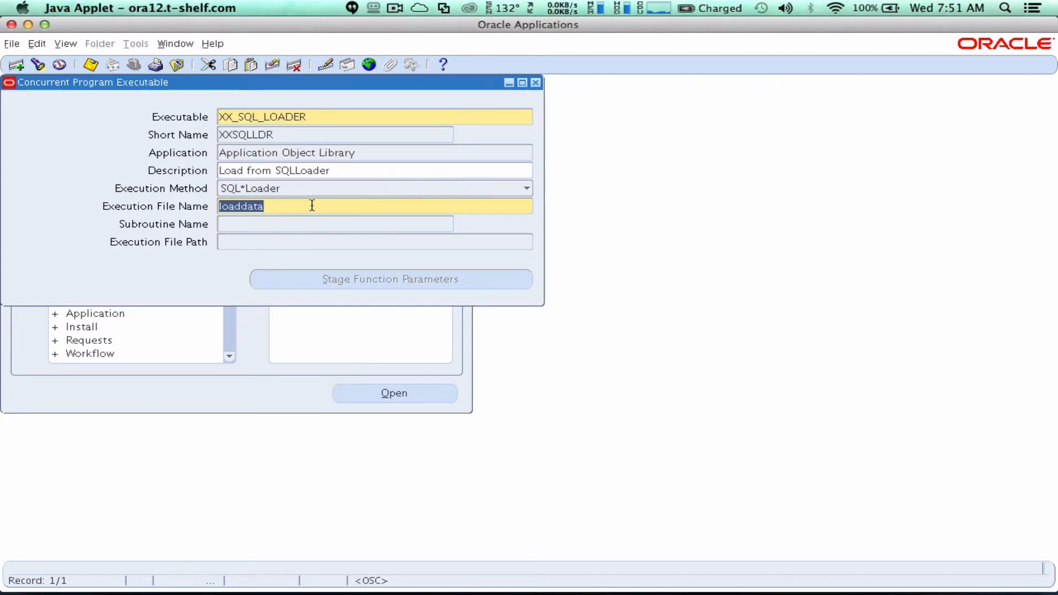
left_click(93, 61)
left_click(535, 83)
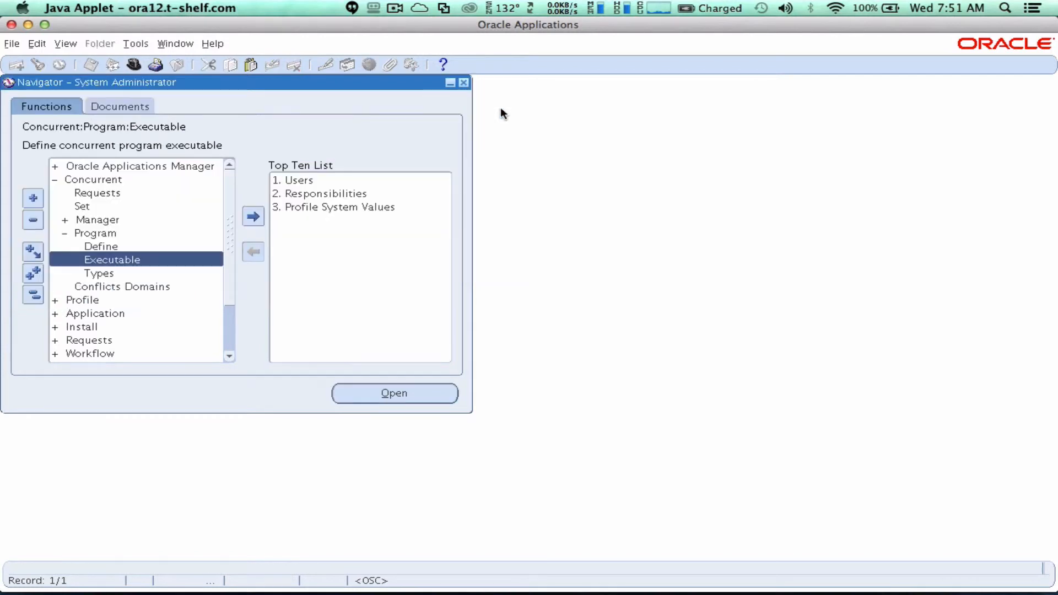
Open the concurrent program Define form and retrieve the XXSQLDR_UPLOAD program by searching for x.
left_click(111, 246)
double_click(112, 246)
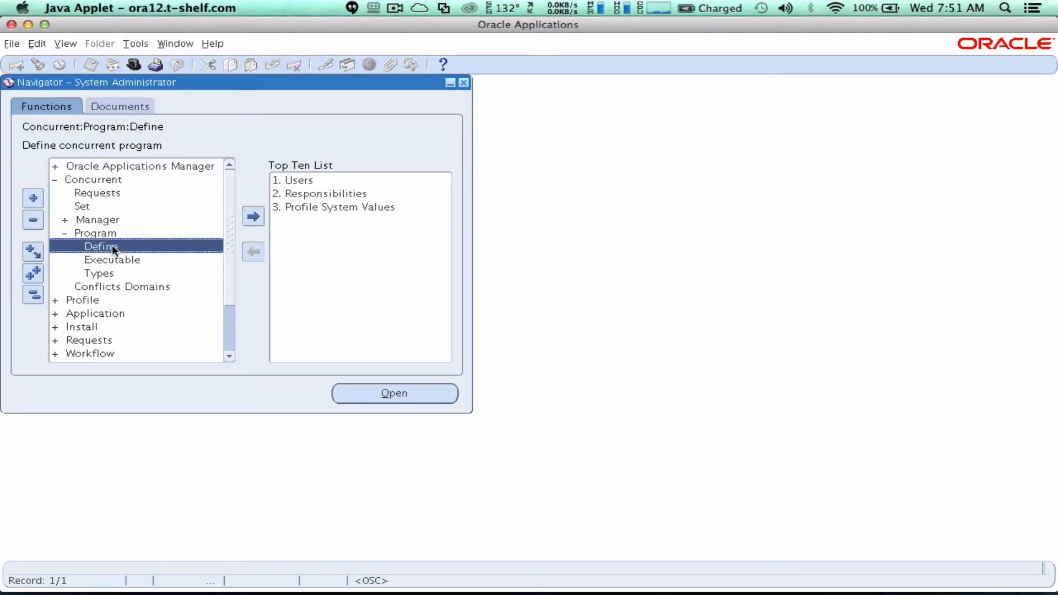
left_click(38, 66)
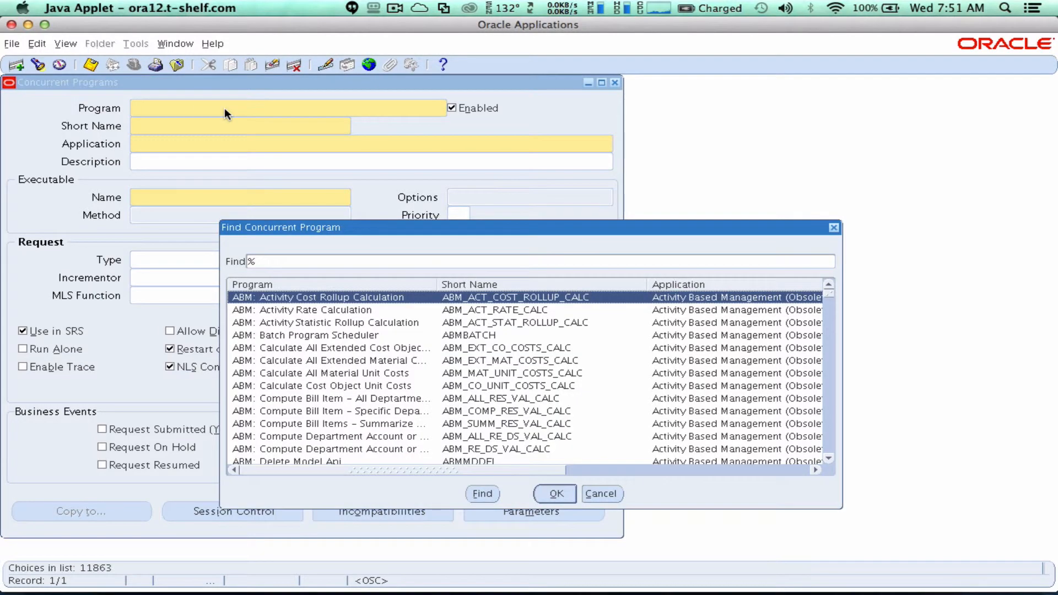
type("XXSQL")
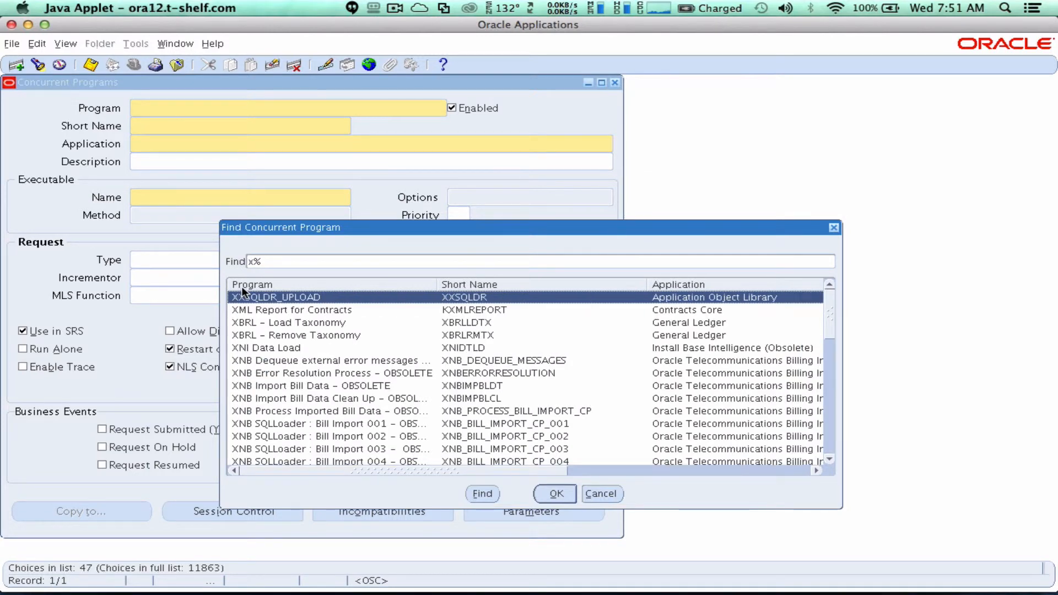
key("Return")
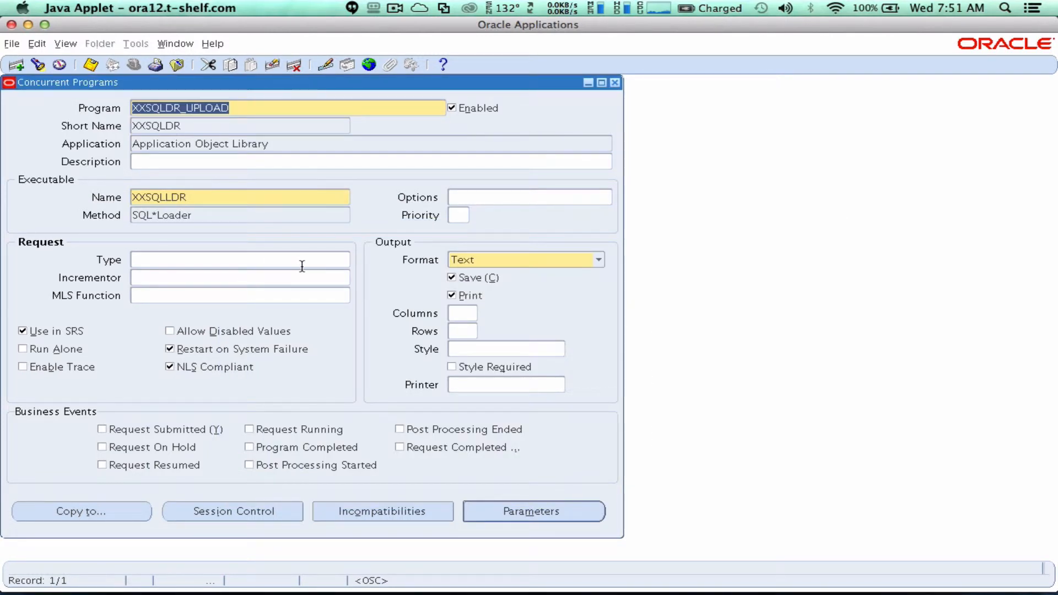
Re-enter XXSQLLDR as the XXSQLDR_UPLOAD program's executable by looking it up with xx.
left_click(227, 194)
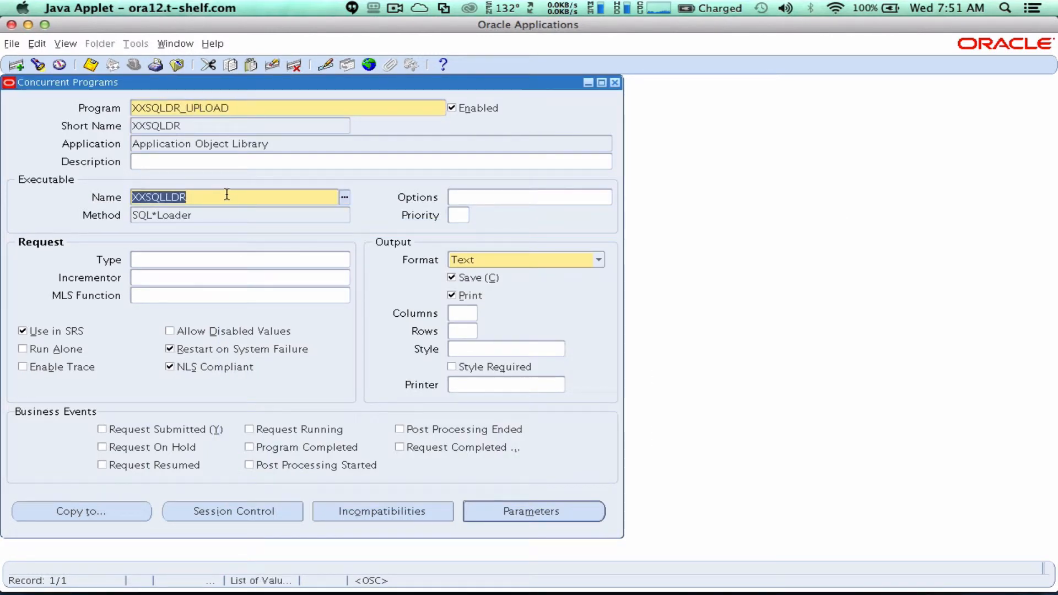
key("BackSpace")
type("xx")
key("Tab")
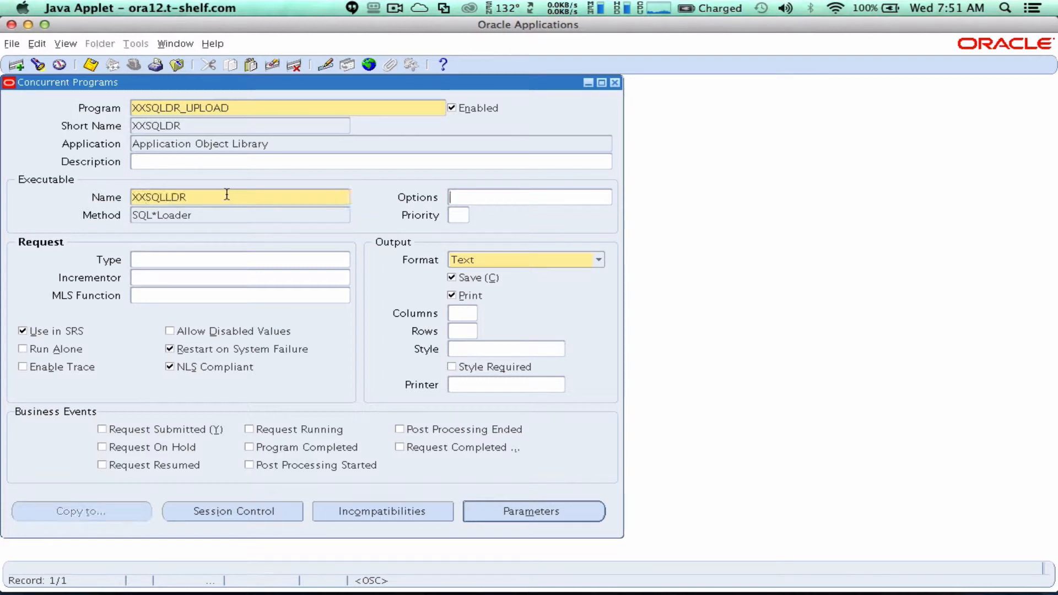
left_click(312, 198)
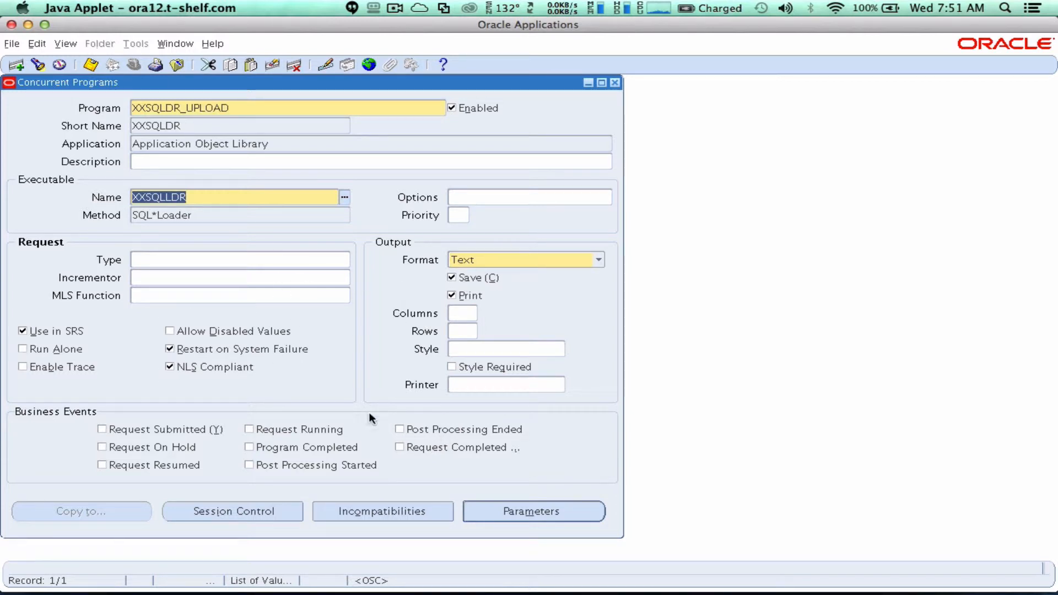
Open the XXSQLDR_UPLOAD program's parameters and examine the Data parameter's default file path.
left_click(559, 513)
key("Tab")
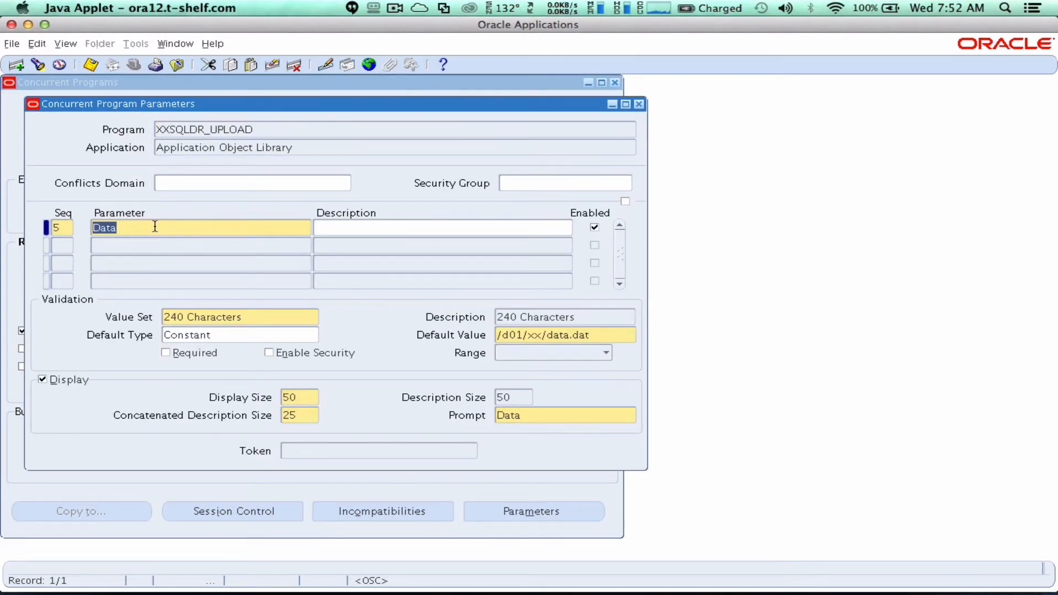
left_click(623, 334)
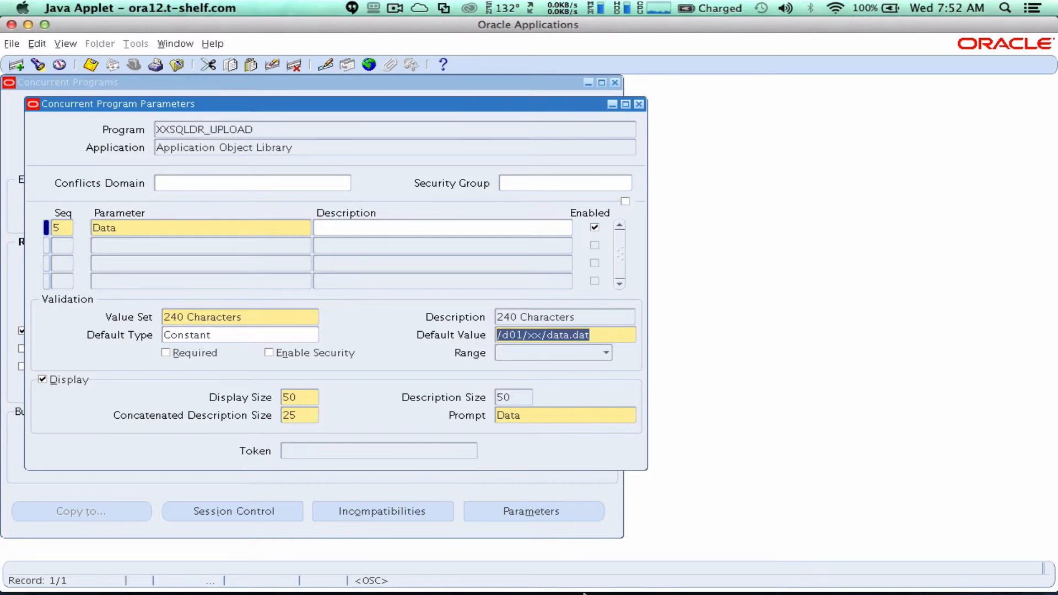
Switch to the VMware Fusion terminal and change to the /d01/xx directory.
mouse_move(534, 578)
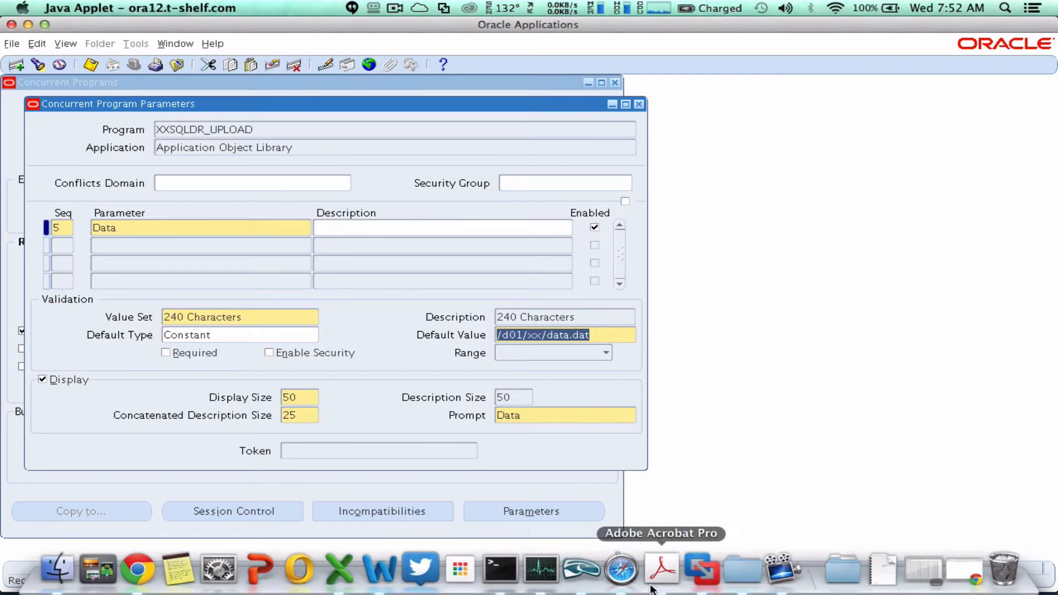
left_click(703, 582)
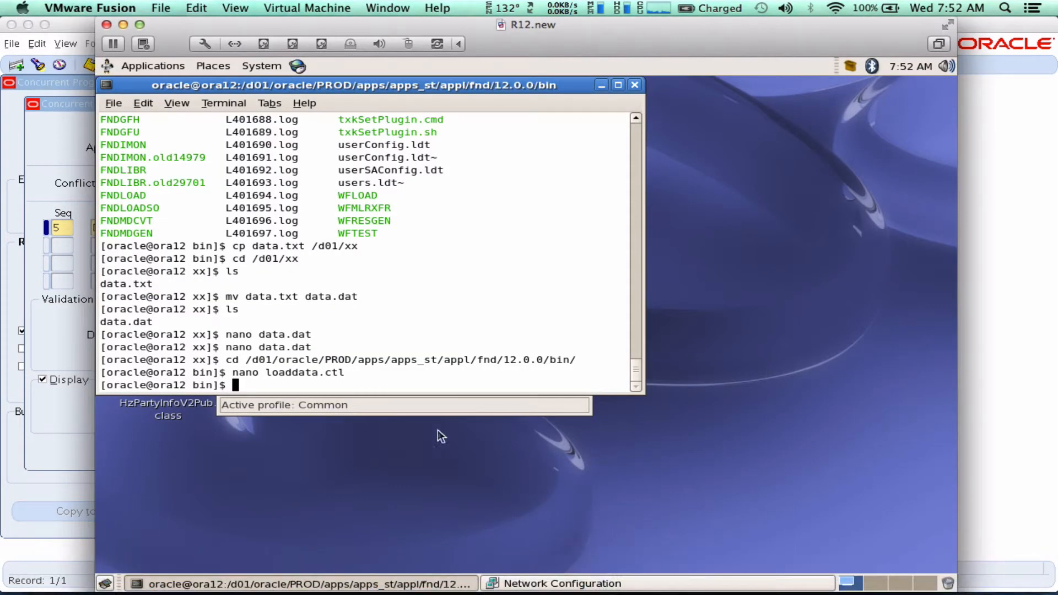
type("cd /d01/xx")
key("Return")
Examine the comma-separated records in data.dat with nano and exit without editing the file.
type("nano data.dat")
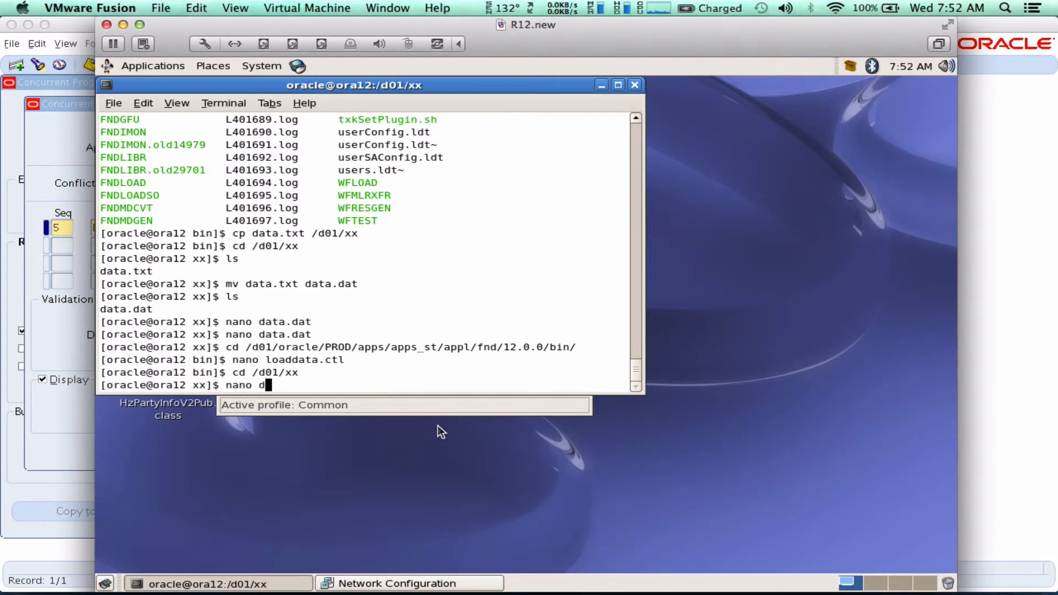
key("Return")
key("Down")
key("Down")
key("Down")
key("Down")
key("Down")
key("Down")
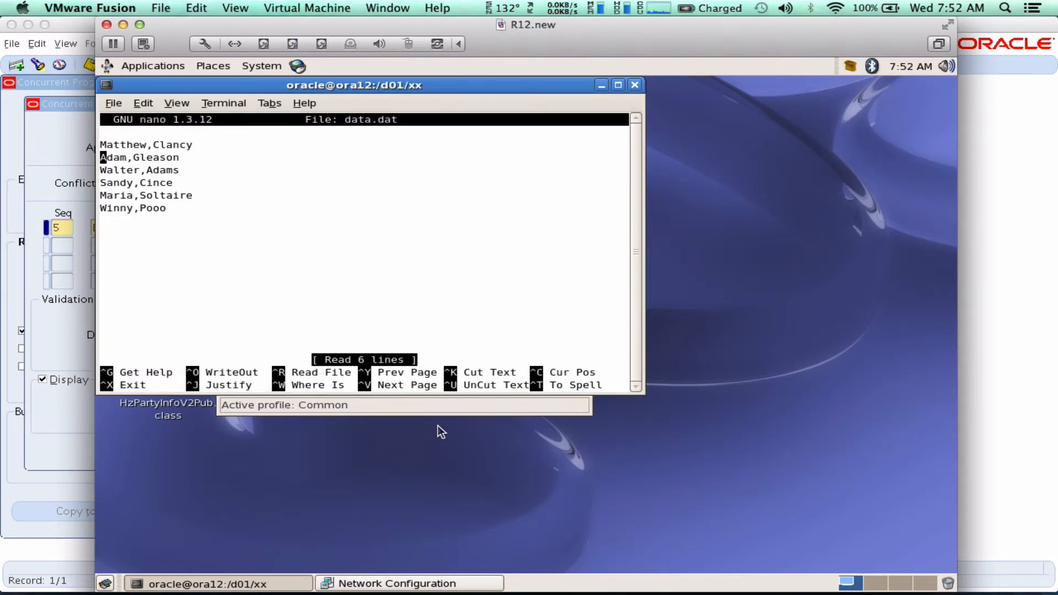
key("Up")
key("Up")
key("ctrl+x")
Recall the earlier command and change the directory to /d01/oracle/PROD/apps/apps_st/appl/fnd/12.0.0/bin/.
key("Up")
key("Up")
key("Up")
key("Up")
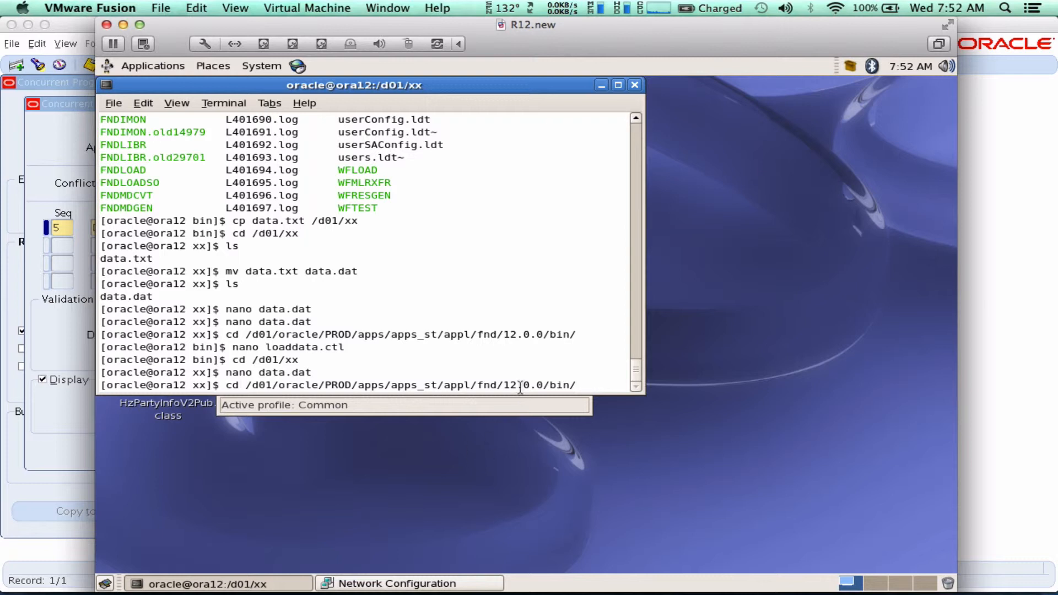
left_click_drag(583, 384, 229, 382)
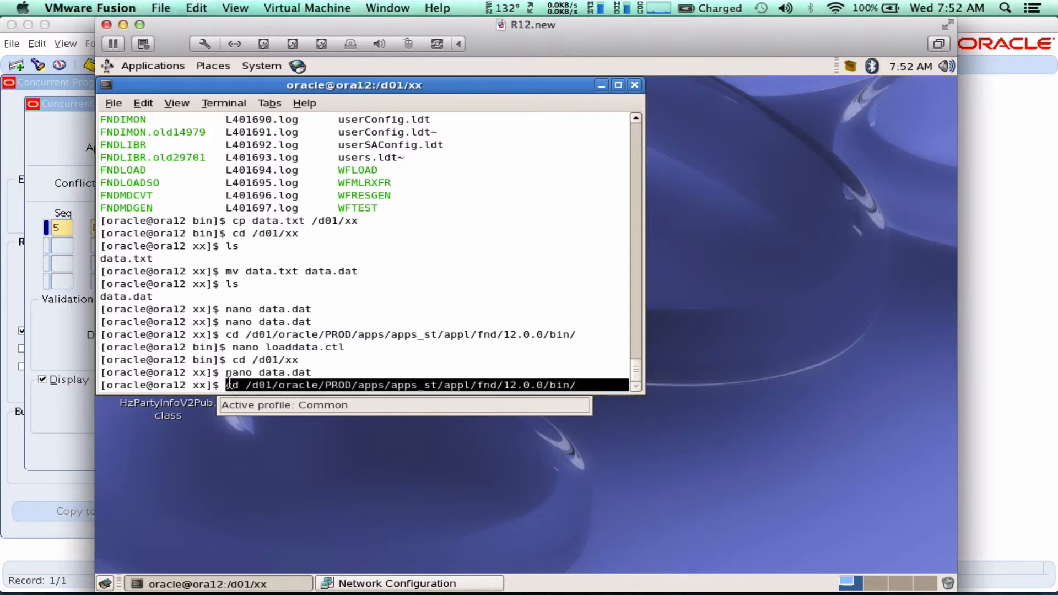
key("Return")
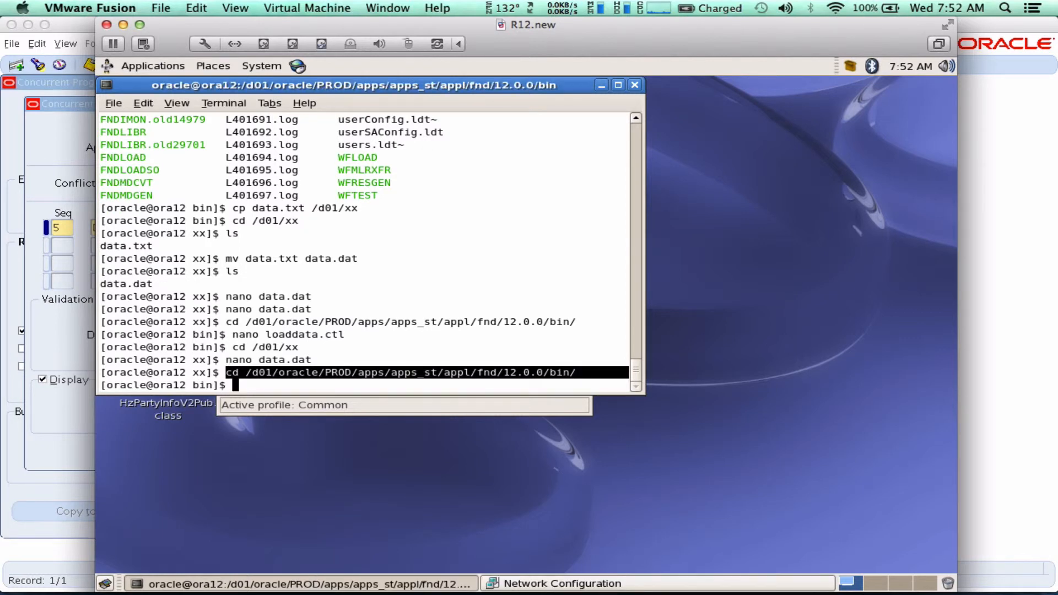
Open loaddata.ctl in nano and examine the infile line of the SQL*Loader control file.
type("nano lo")
key("Tab")
key("Return")
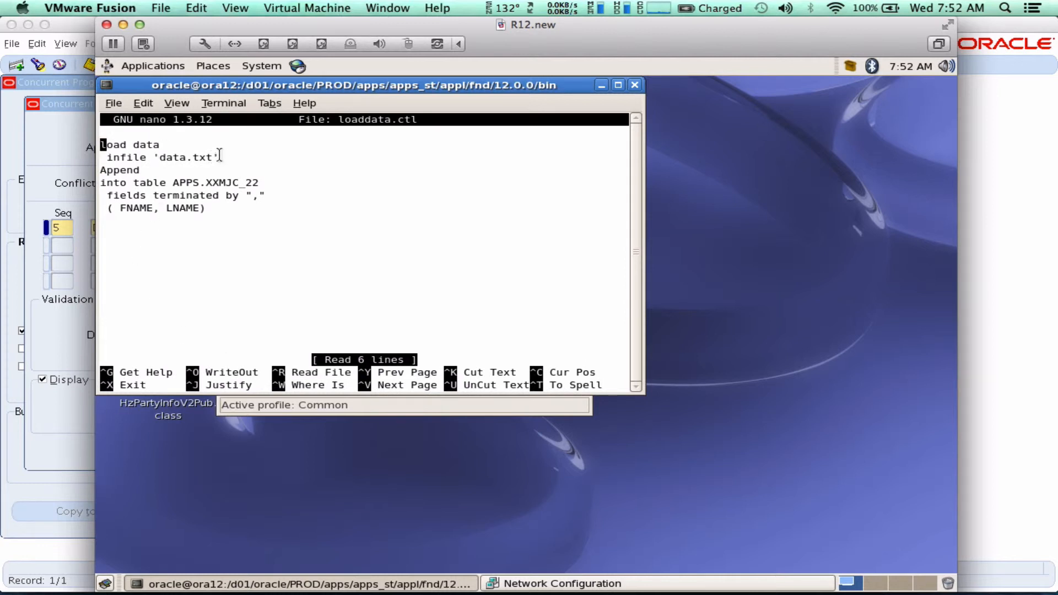
left_click_drag(219, 156, 107, 158)
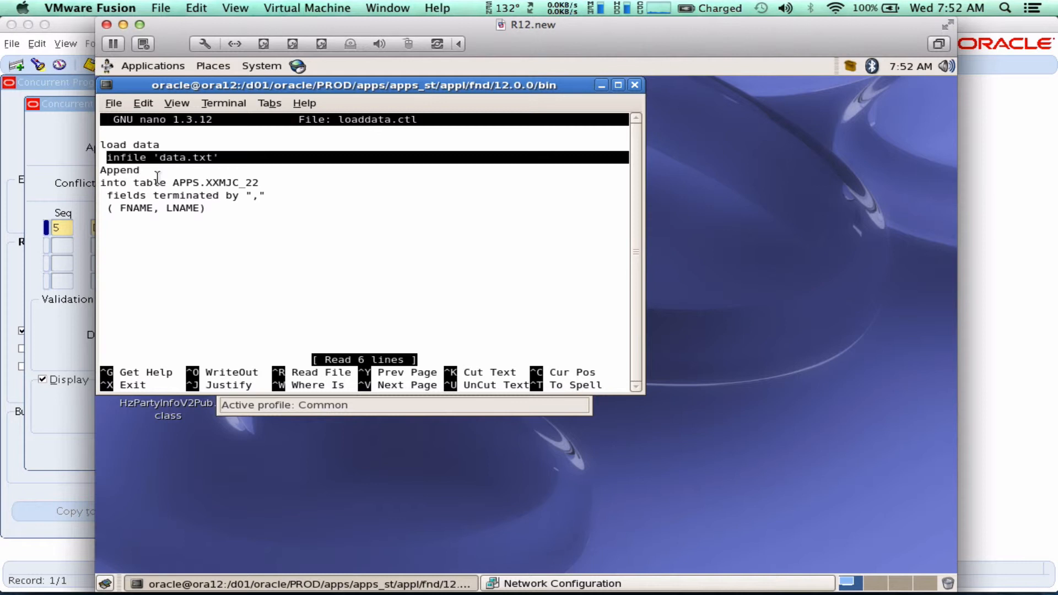
Examine the target table, field delimiter and column list in loaddata.ctl, and exit nano without editing the file.
left_click_drag(280, 208, 97, 186)
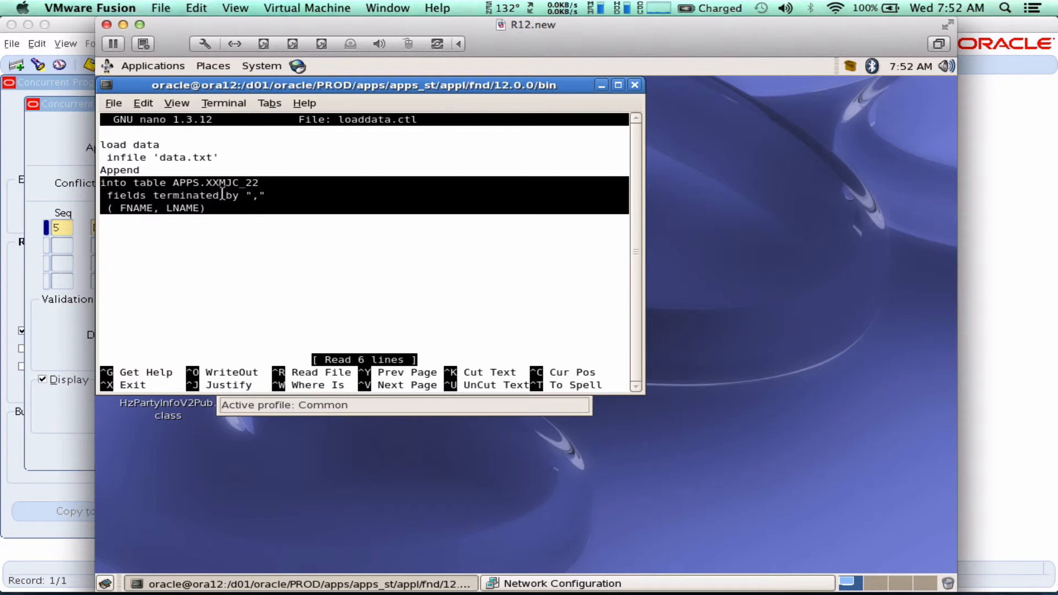
left_click(238, 183)
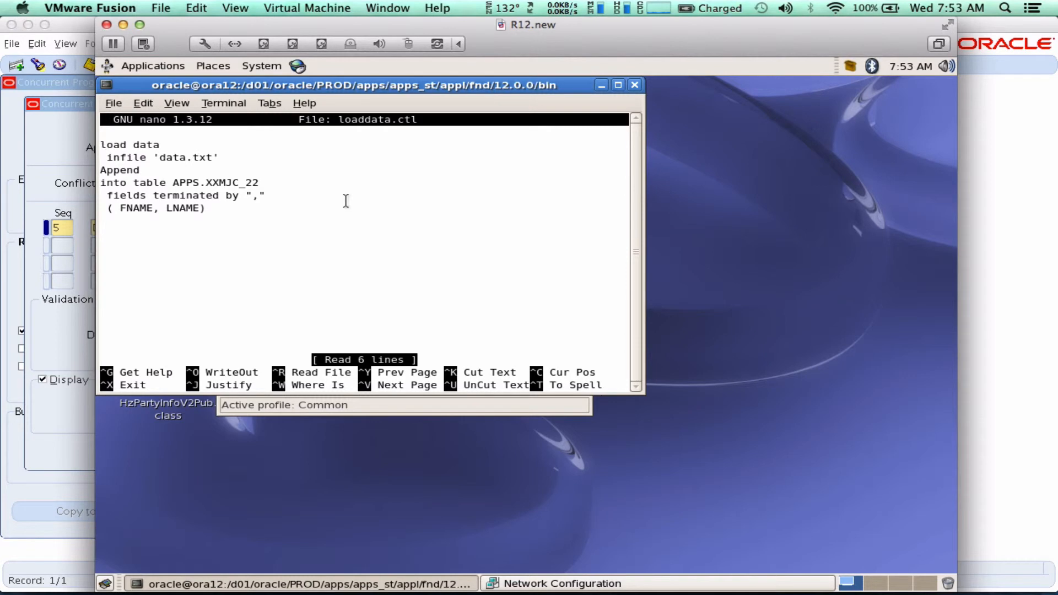
key("ctrl+x")
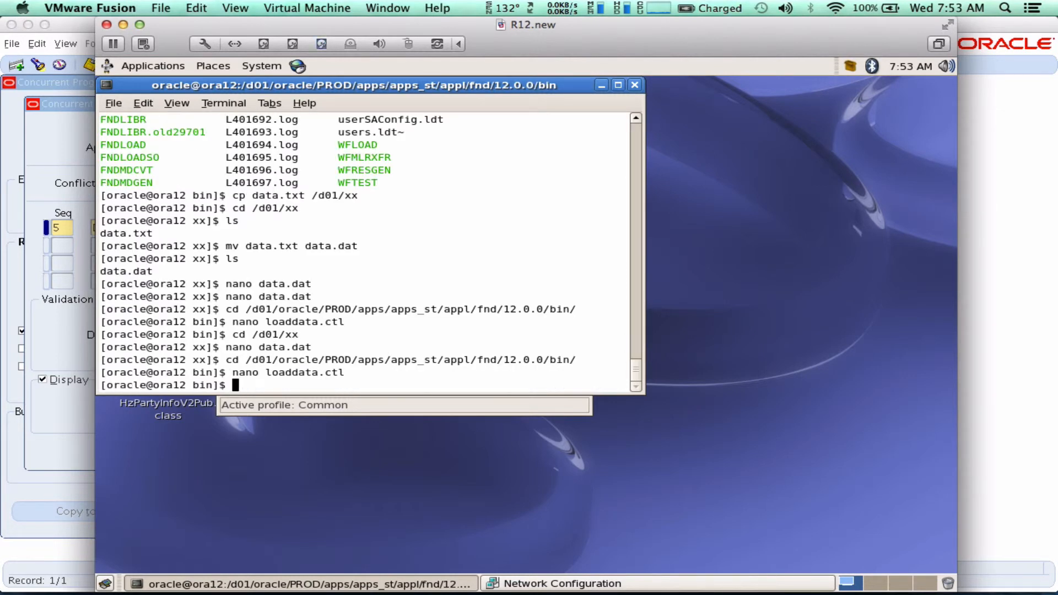
Switch to Oracle Applications and close the program's parameters and definition windows to return to the Navigator.
key("super+Tab")
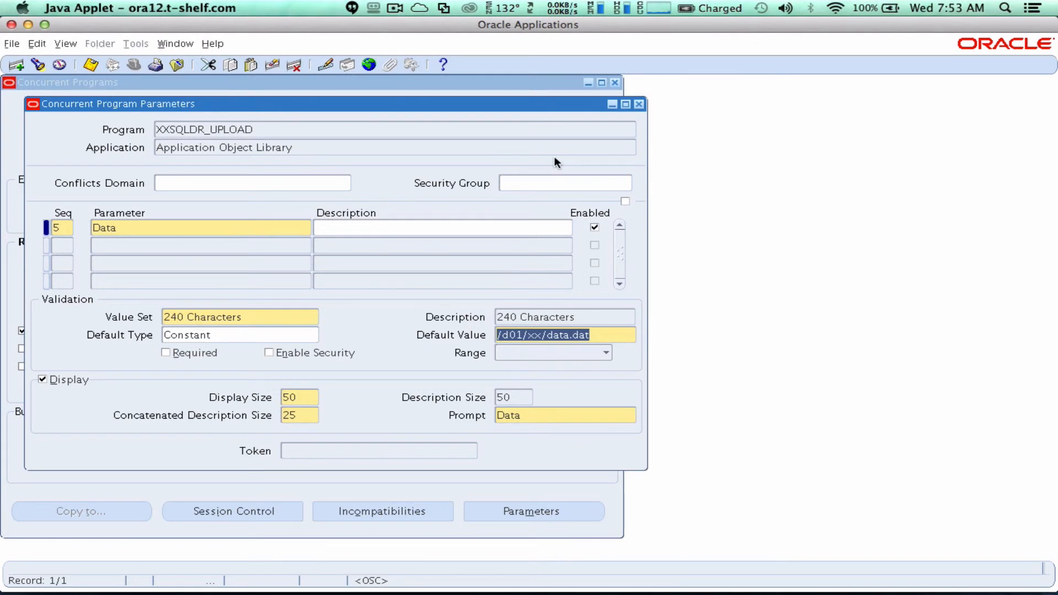
left_click(640, 104)
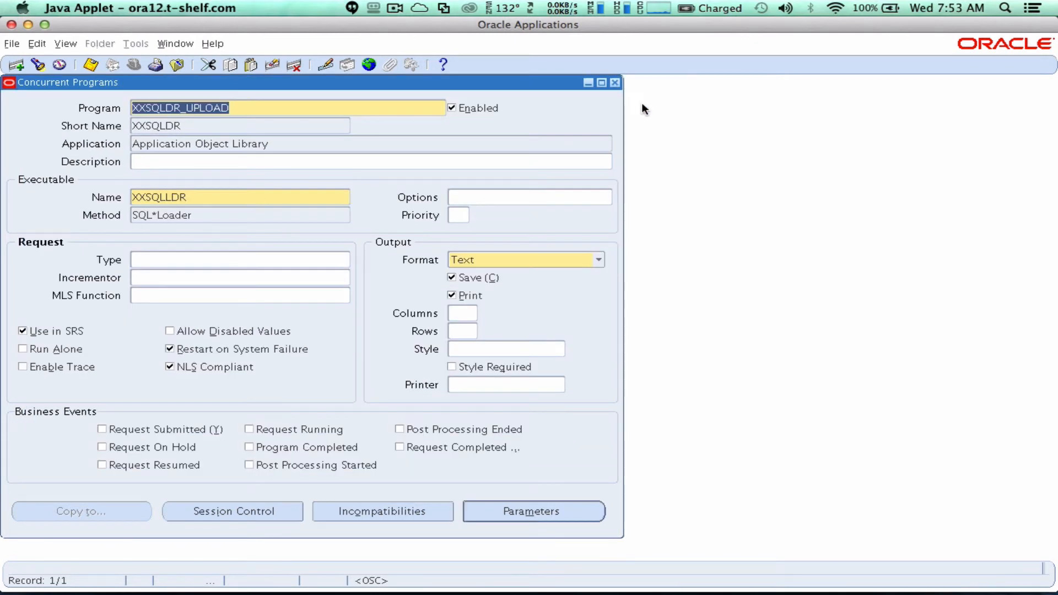
left_click(616, 83)
left_click(531, 356)
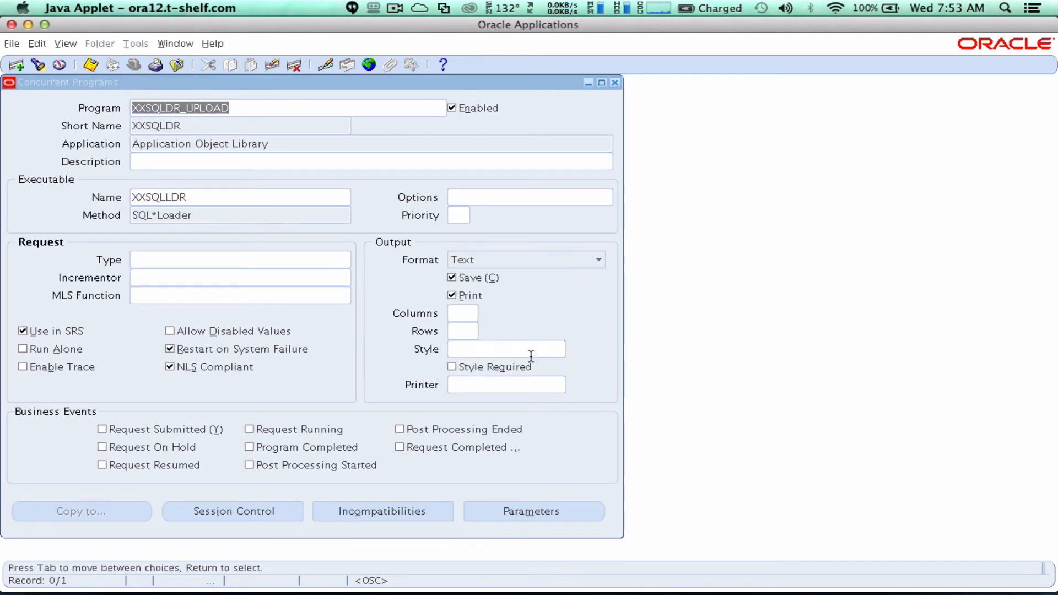
left_click(663, 353)
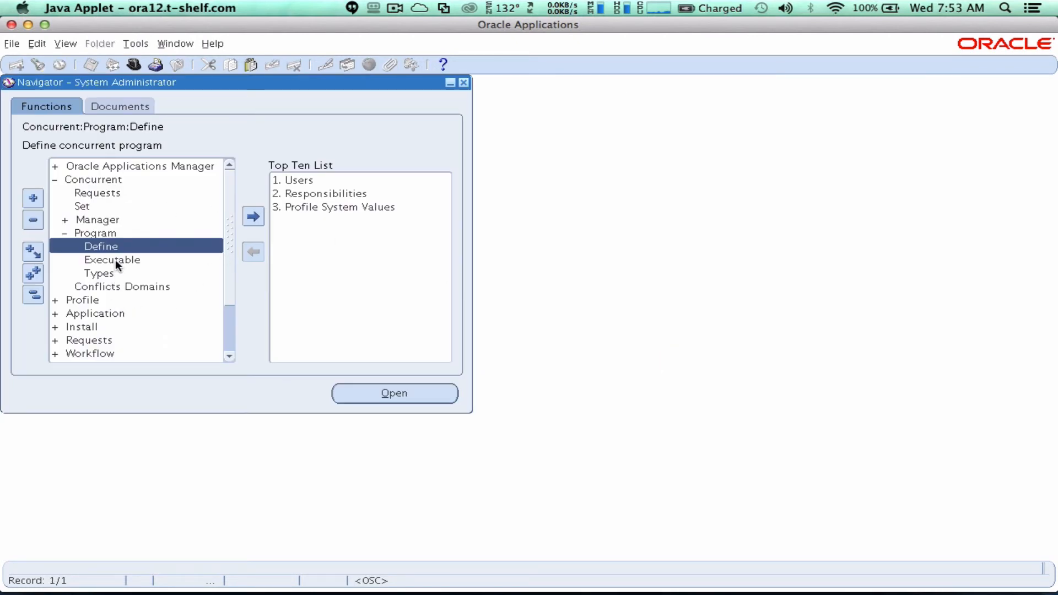
Start a new single concurrent request for the XXSQLDR_UPLOAD program.
double_click(120, 194)
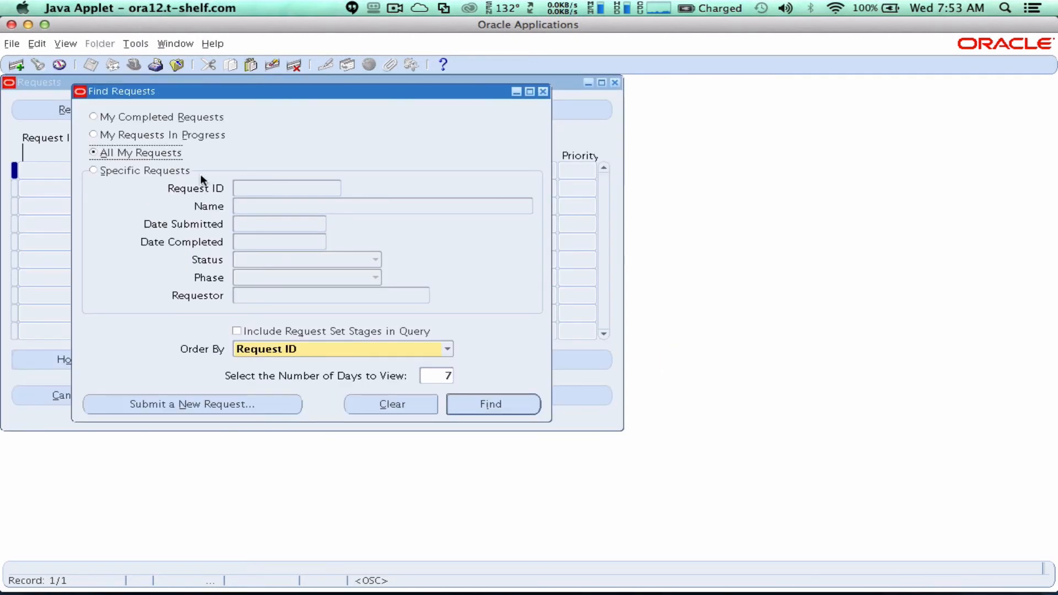
left_click(159, 398)
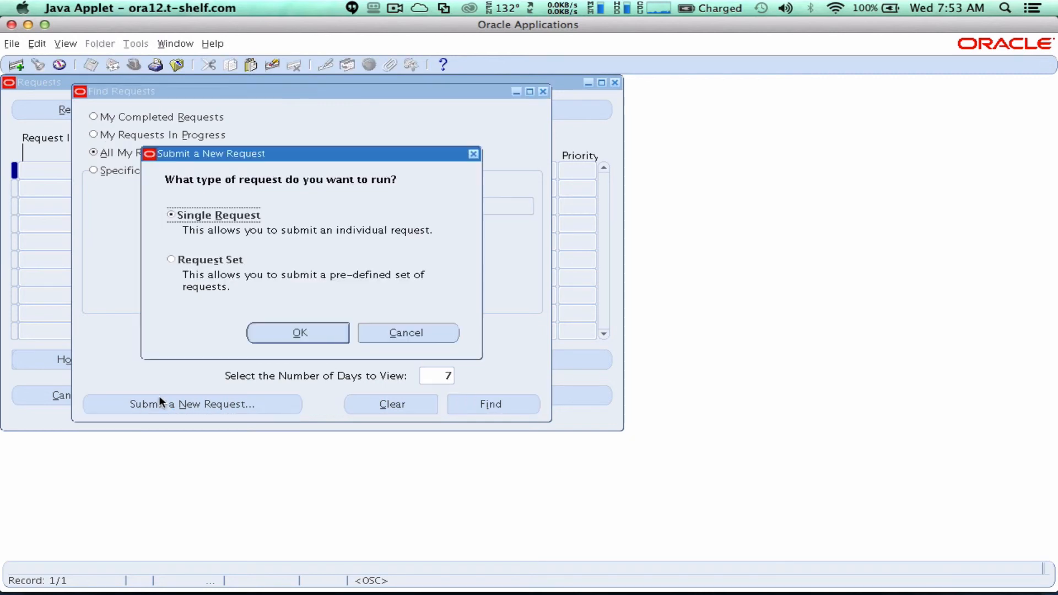
left_click(280, 331)
type("xxs")
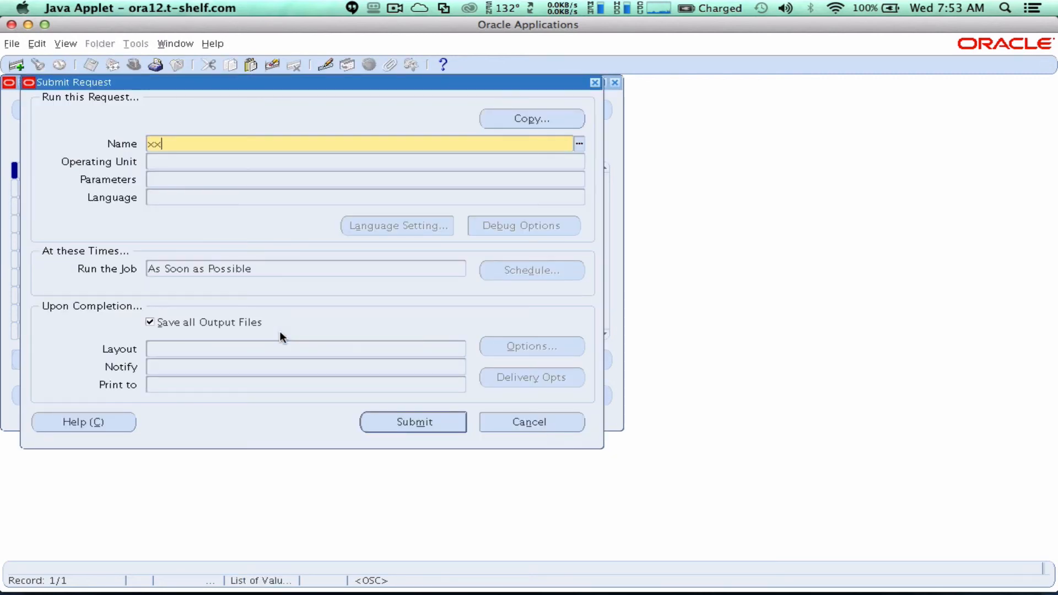
key("Tab")
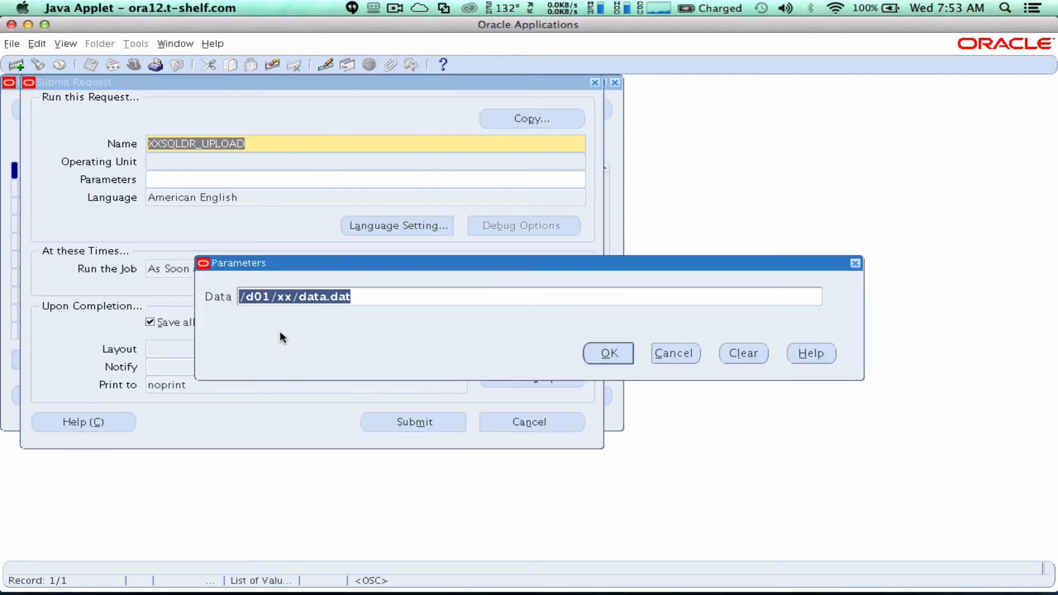
Accept /d01/xx/data.dat as the Data parameter, submit the request and decline submitting another one.
left_click(388, 297)
left_click_drag(388, 297, 197, 298)
left_click(607, 354)
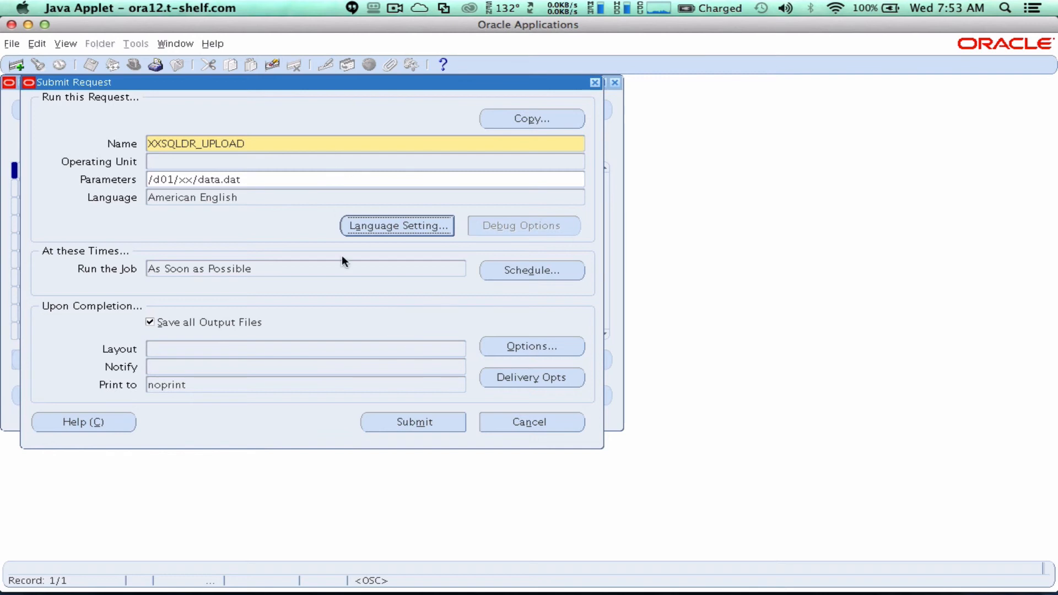
left_click(442, 419)
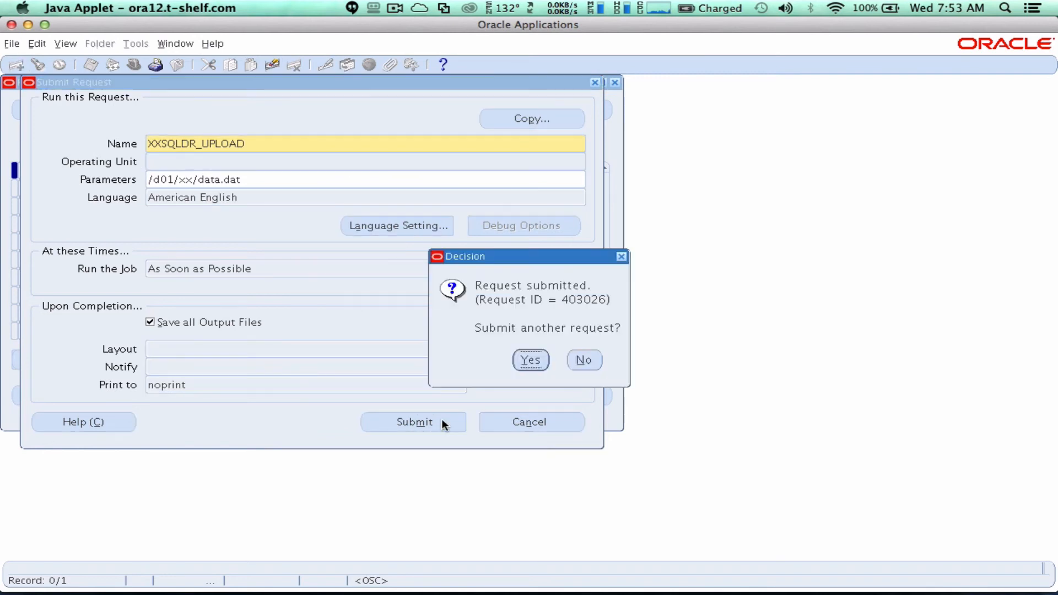
left_click(584, 361)
Find all own requests and open the log of the newest XXSQLDR_UPLOAD request.
left_click(521, 399)
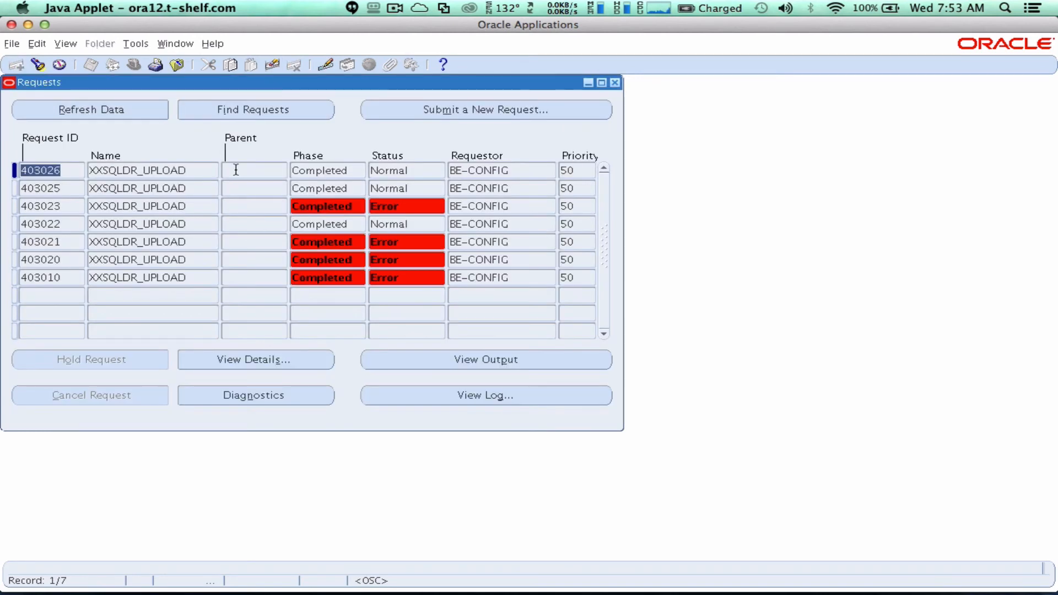
left_click(207, 171)
left_click(495, 396)
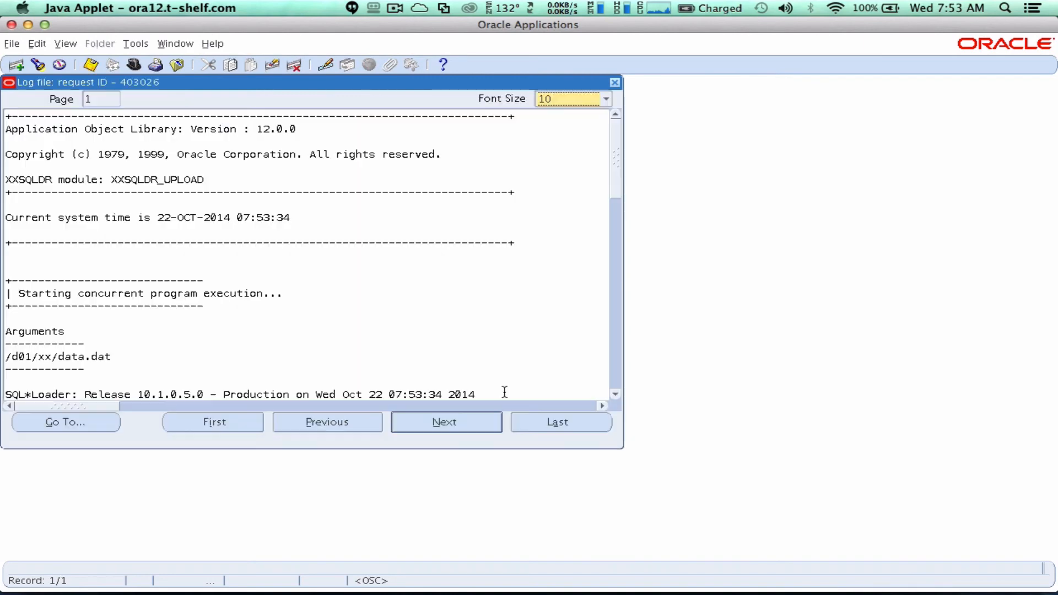
Examine the request log for the control and data file paths, the rows loaded and the record totals.
left_click_drag(614, 147, 588, 294)
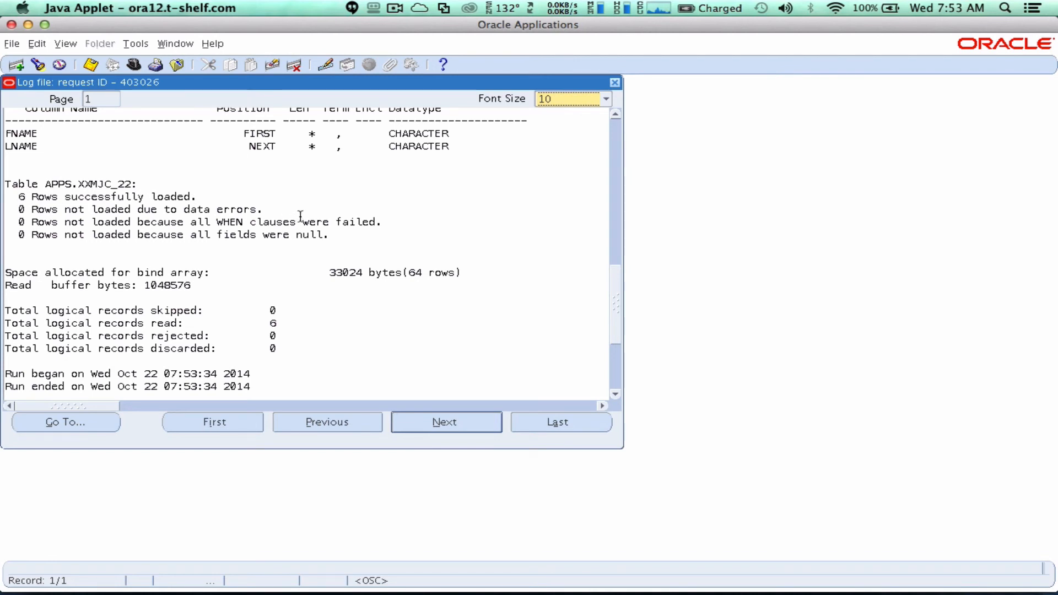
left_click(619, 189)
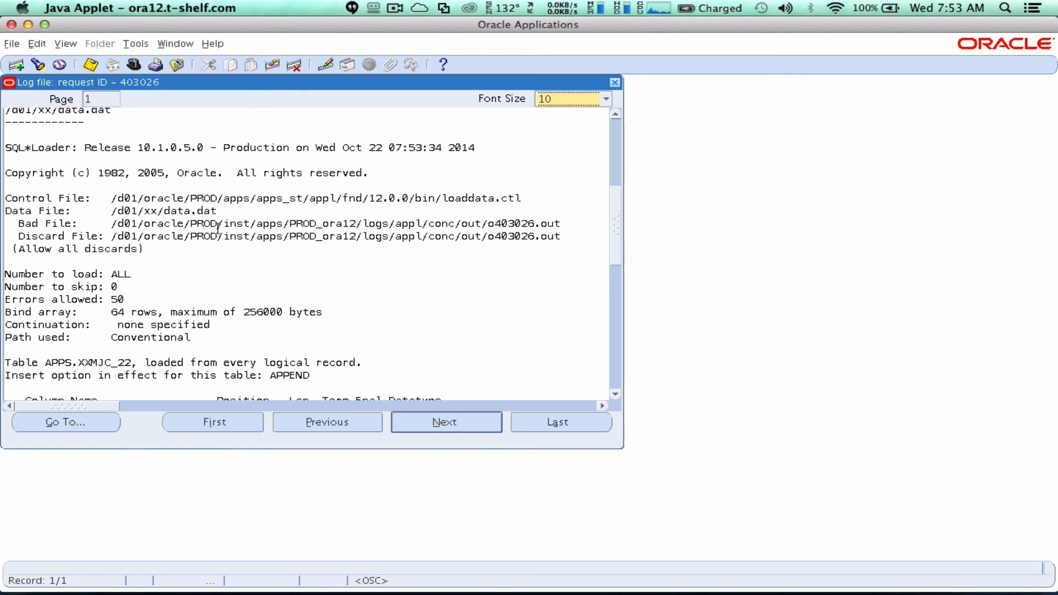
left_click(616, 394)
left_click(616, 393)
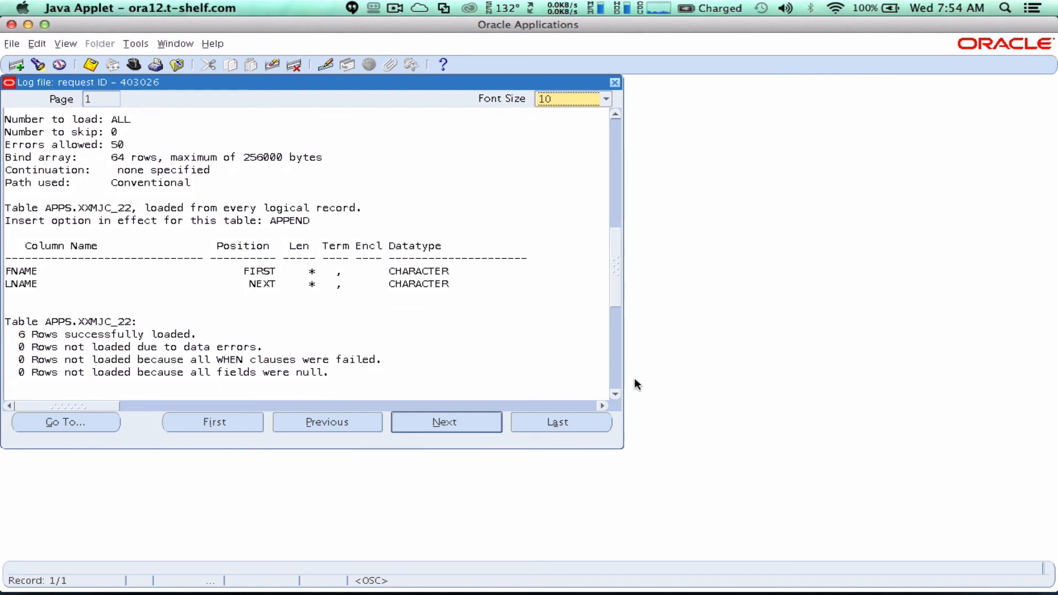
left_click(618, 373)
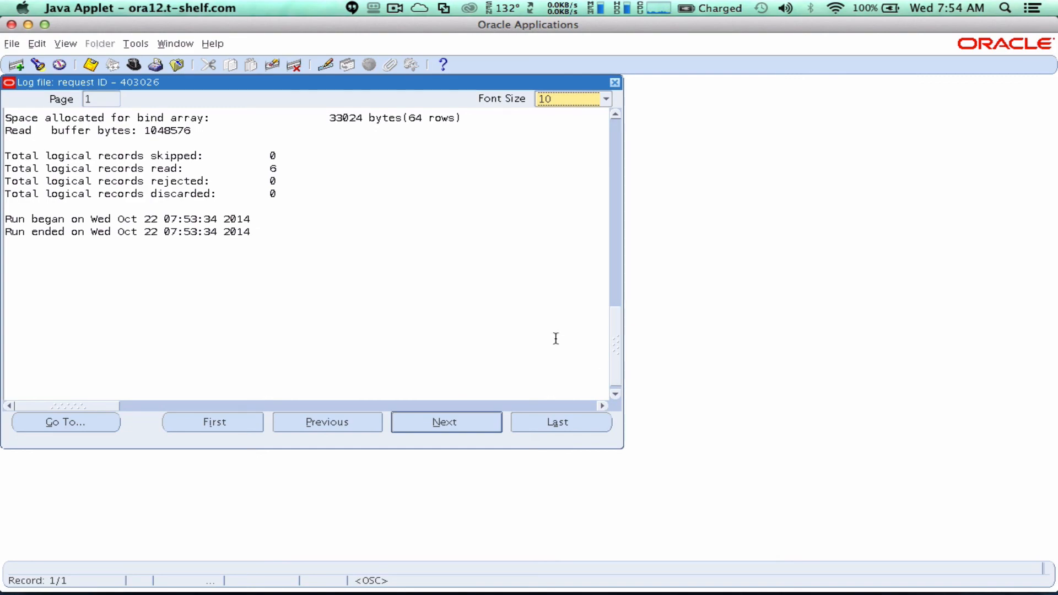